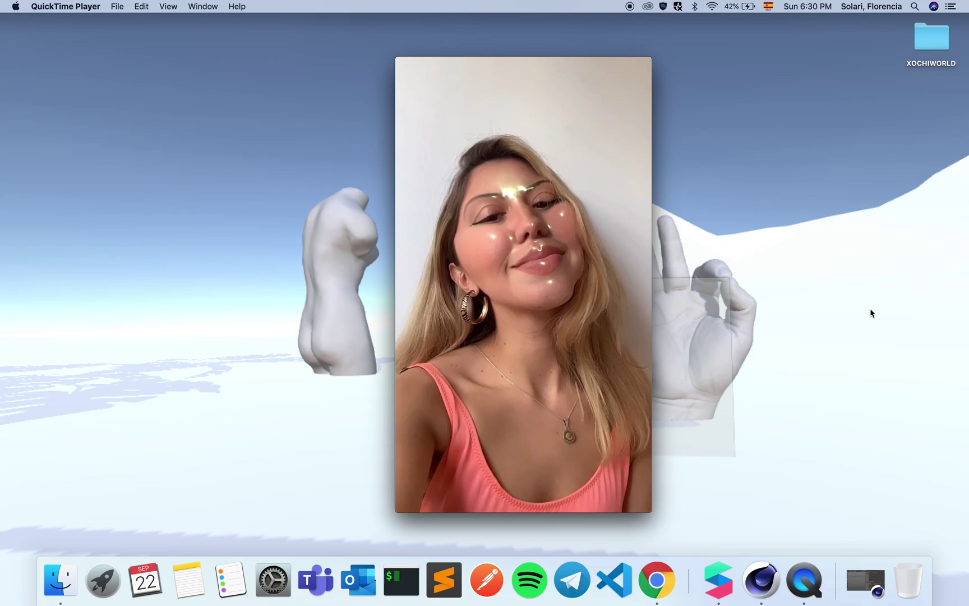
# - Create a new Spark AR project and insert a face tracker into the scene
pyautogui.click(723, 584)
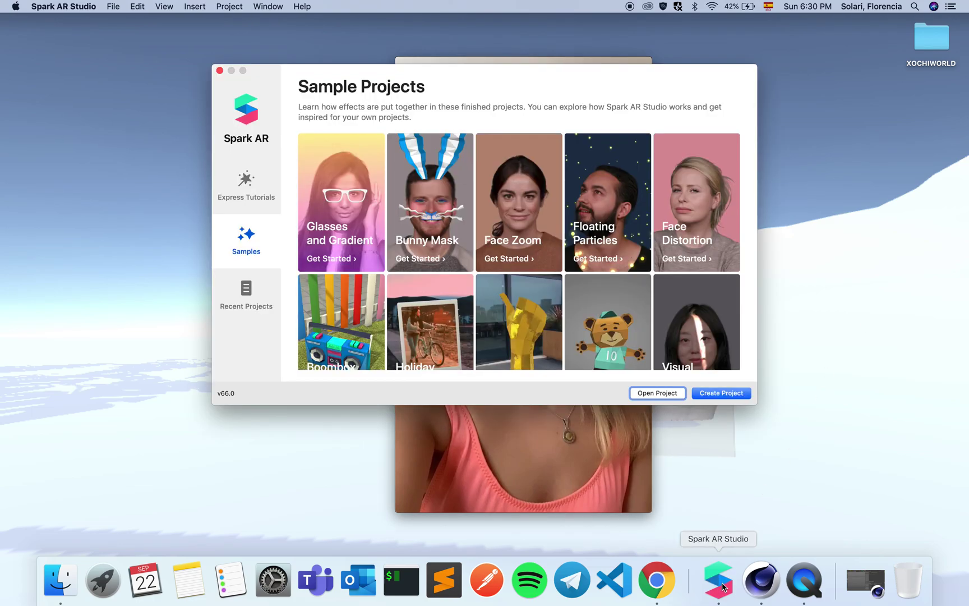
pyautogui.click(721, 393)
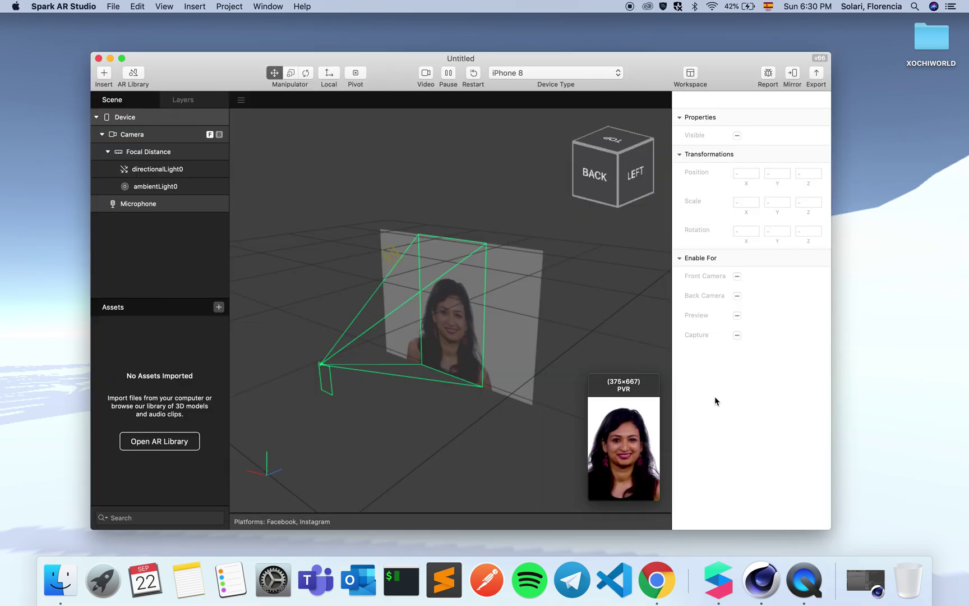
pyautogui.rightClick(180, 229)
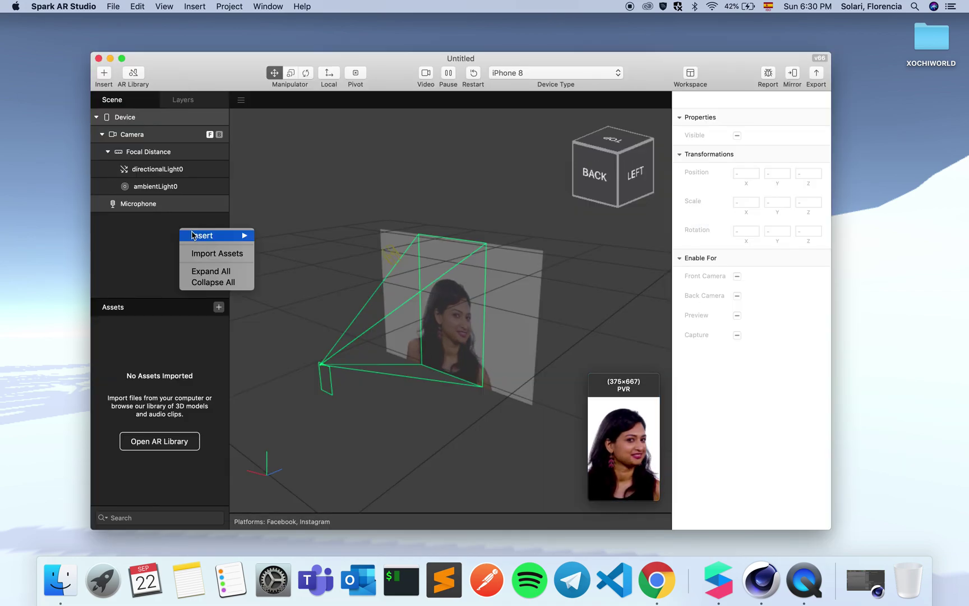
pyautogui.moveTo(192, 235)
pyautogui.click(282, 243)
# - Attach a face mesh, facemesh0, as a child of facetracker0
pyautogui.rightClick(173, 227)
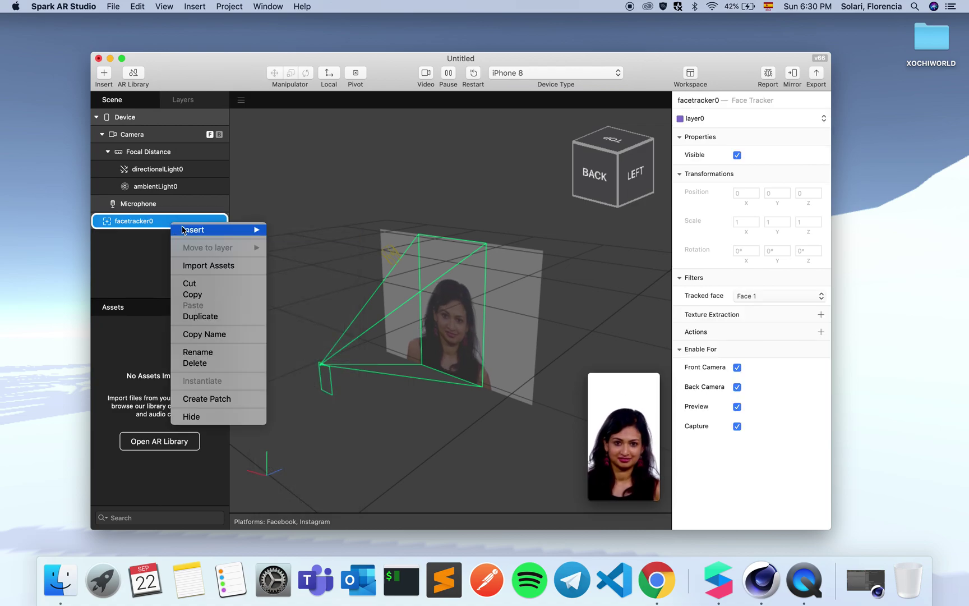
pyautogui.moveTo(198, 232)
pyautogui.click(317, 305)
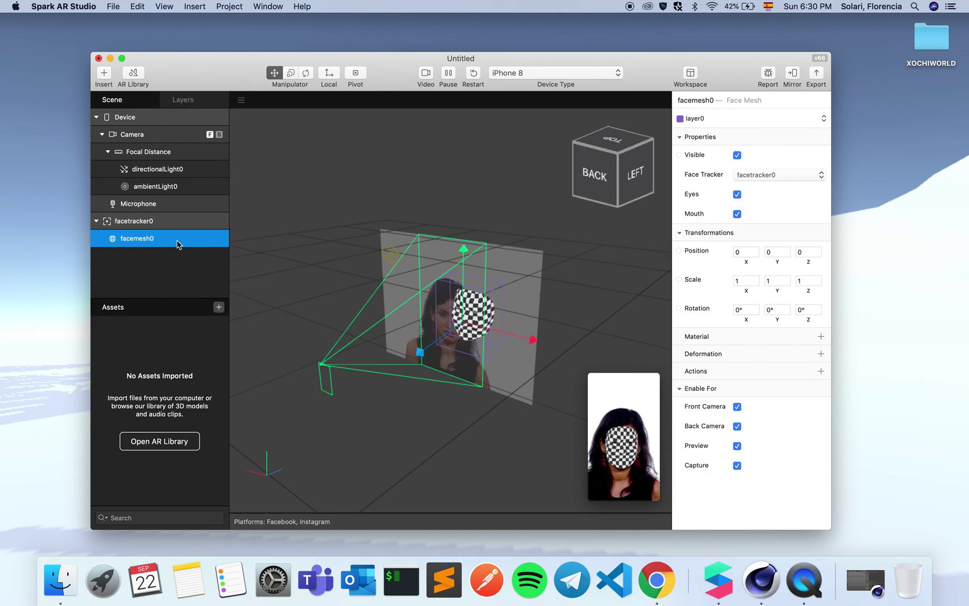
# - Import vedette++.fbx as facemesh0's deformation morph model
pyautogui.click(820, 355)
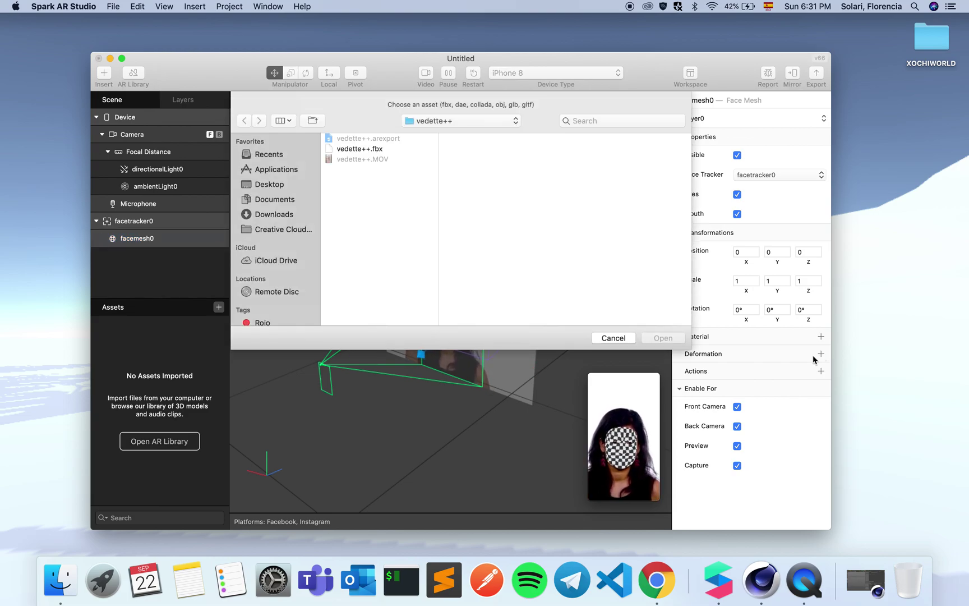
pyautogui.click(376, 149)
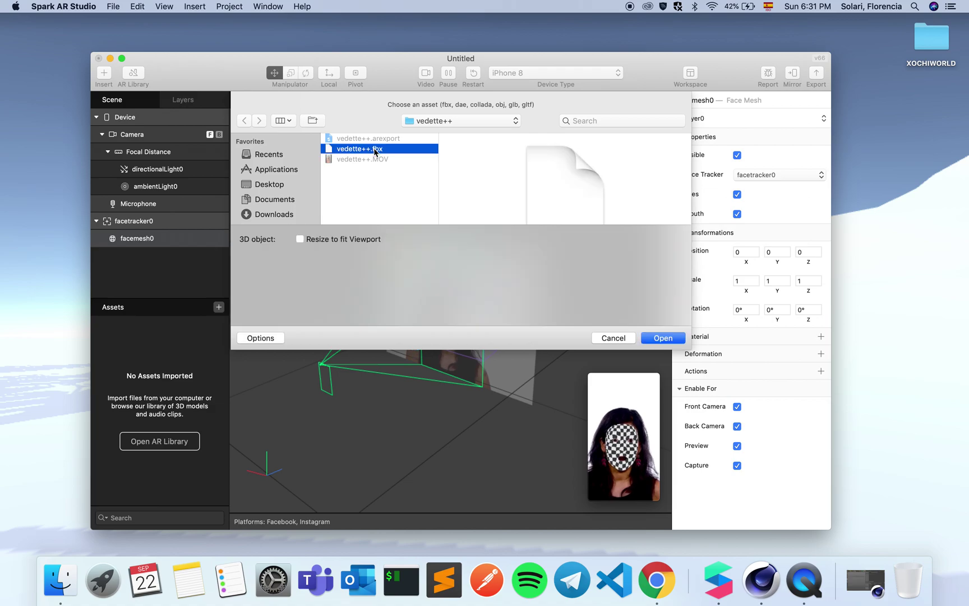
pyautogui.click(662, 338)
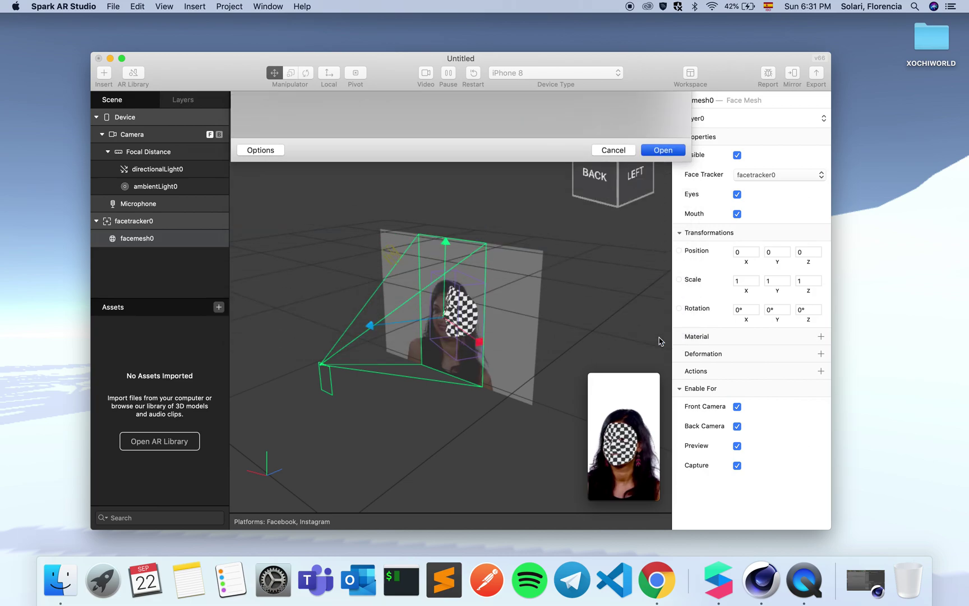
# - Preview the morph on the FaceTime HD Camera in a popped-out simulator window, then open Help
pyautogui.click(425, 72)
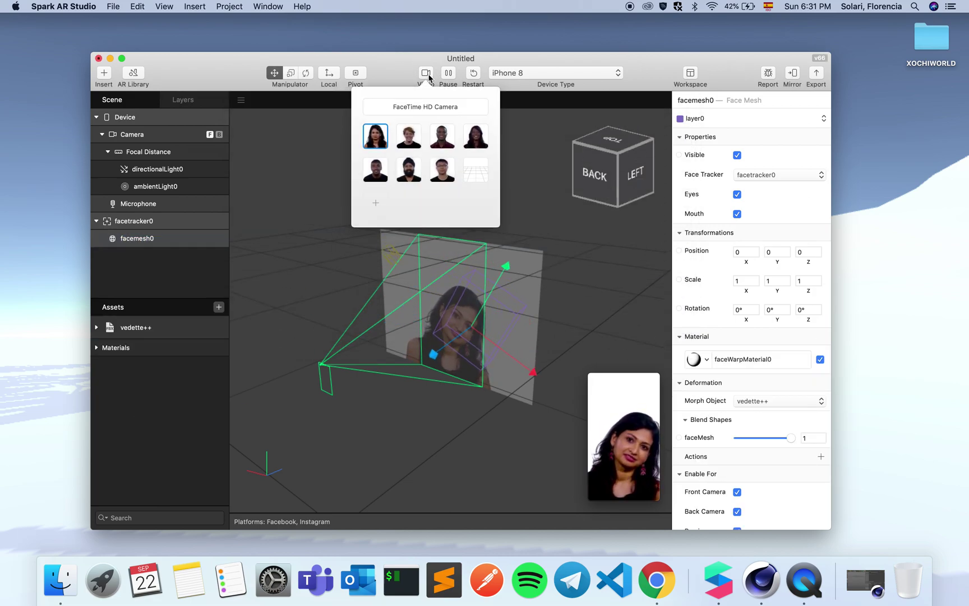
pyautogui.click(412, 112)
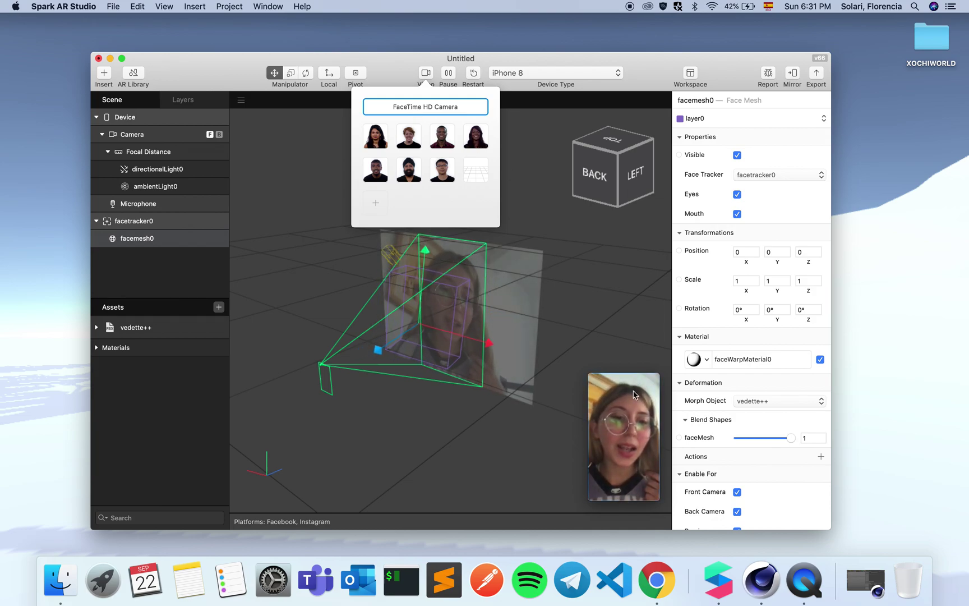
pyautogui.click(623, 438)
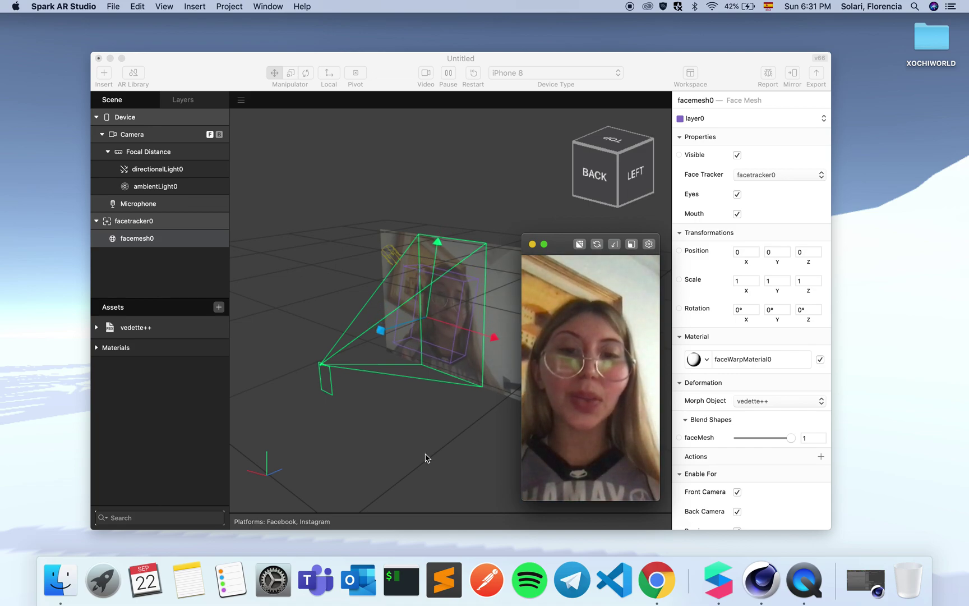
pyautogui.click(308, 258)
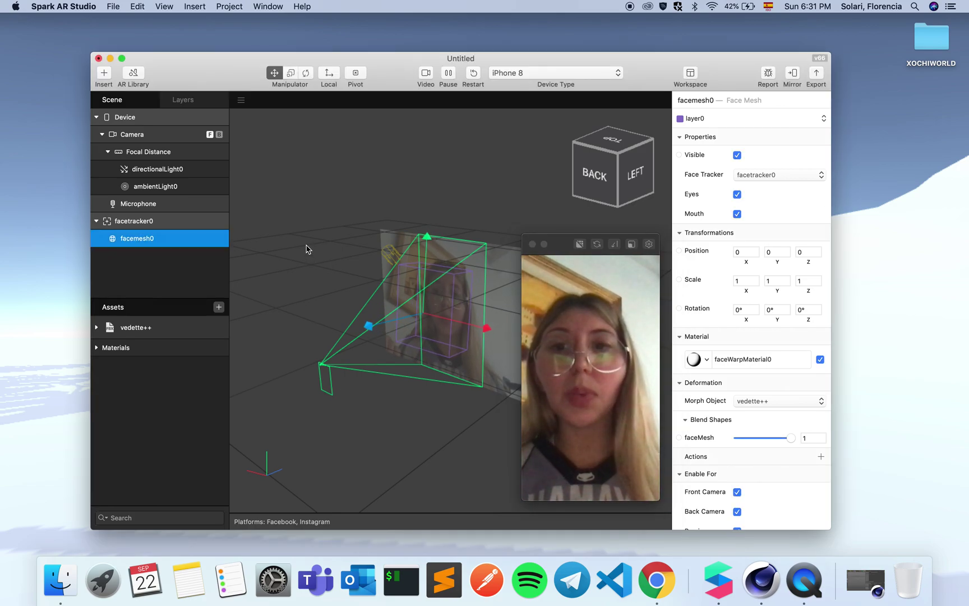
pyautogui.click(302, 6)
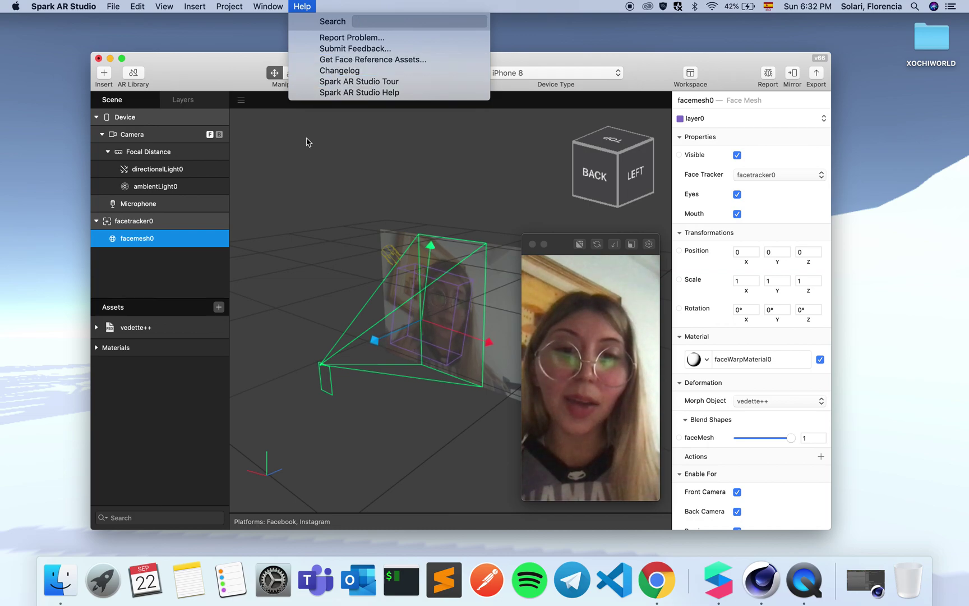
# - Switch to Cinema 4D and browse to the Documents folder in the Open dialog
pyautogui.click(297, 183)
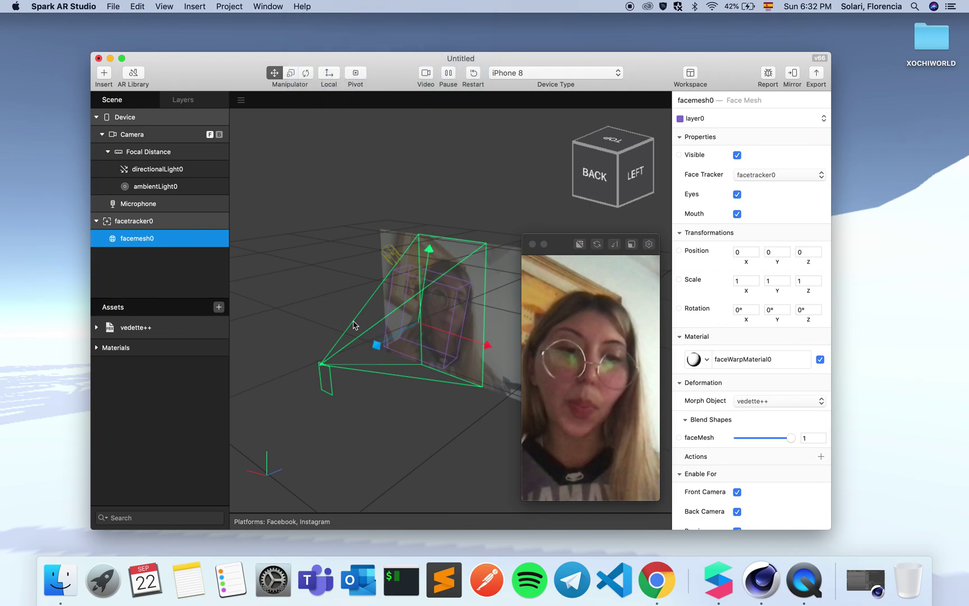
pyautogui.click(757, 584)
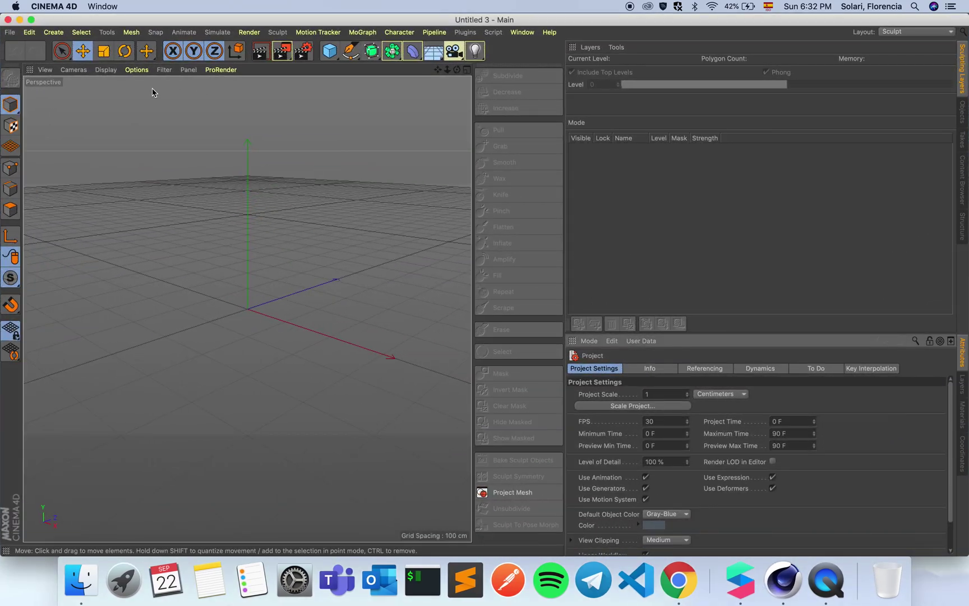
pyautogui.click(9, 32)
pyautogui.click(39, 68)
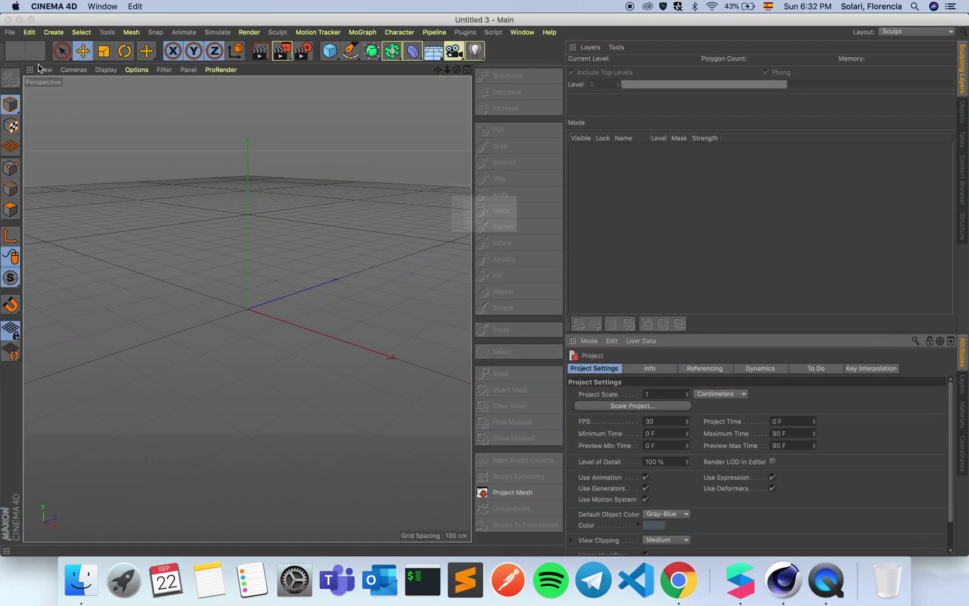
pyautogui.click(471, 101)
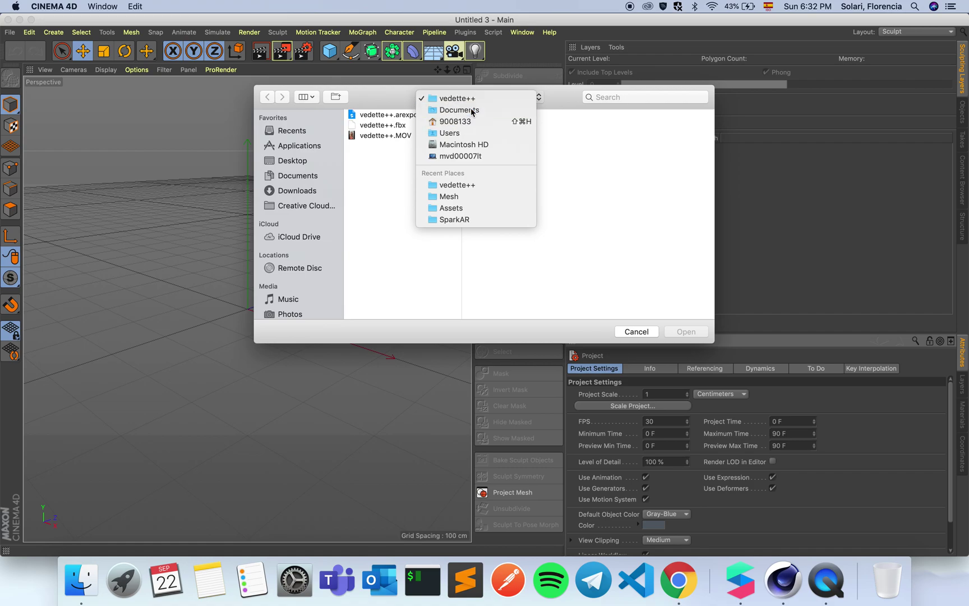
pyautogui.click(470, 108)
# - Import Assets/FaceAssets/Mesh/faceMesh.fbx and orbit to a frontal view of the face
pyautogui.click(427, 114)
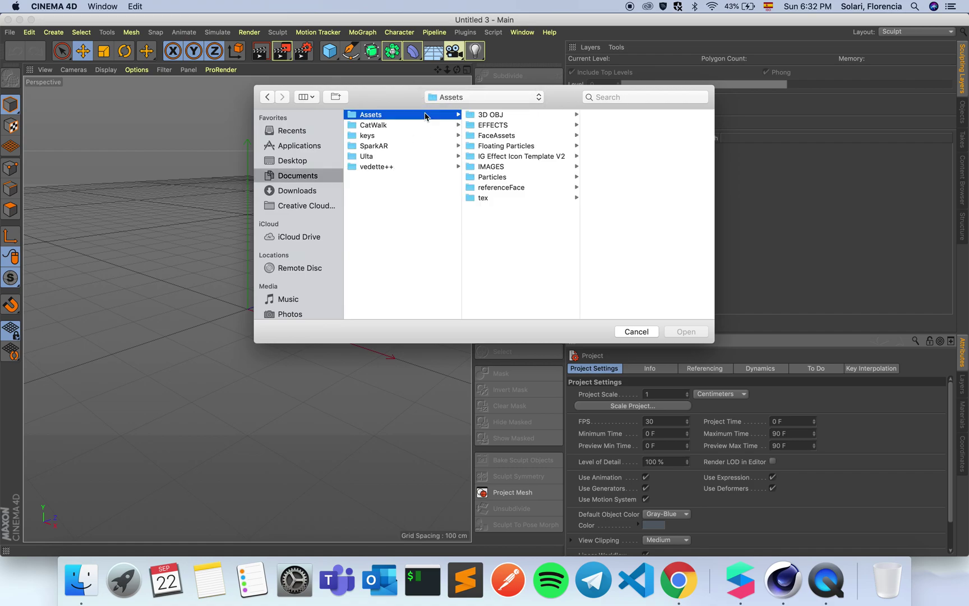
pyautogui.click(494, 135)
pyautogui.click(637, 115)
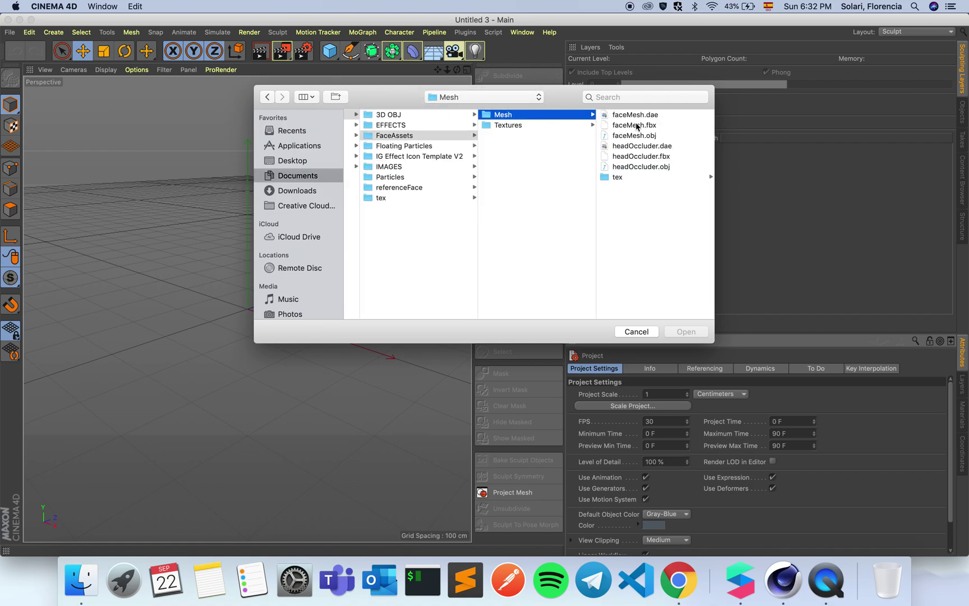
pyautogui.click(636, 124)
pyautogui.click(684, 333)
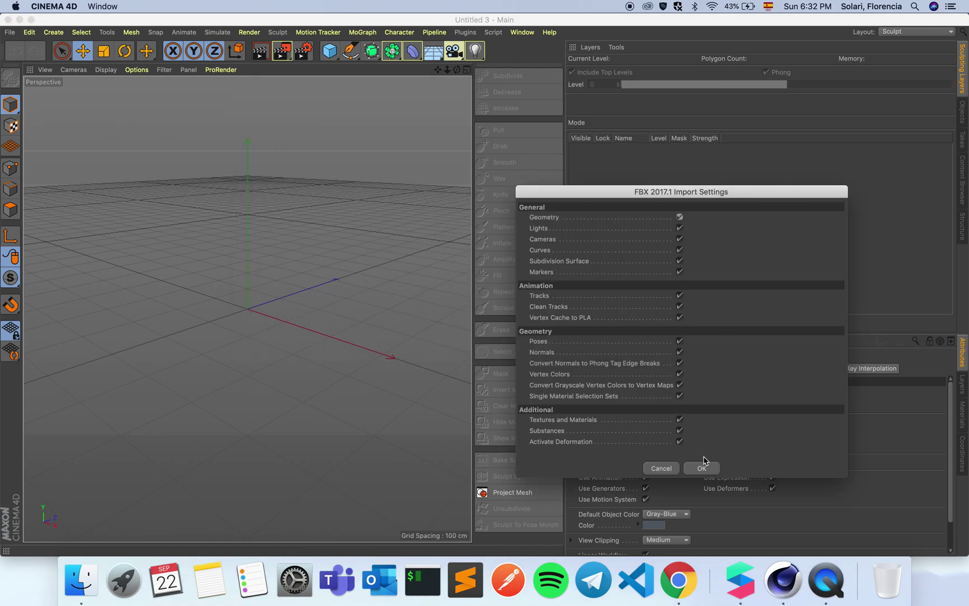
pyautogui.click(703, 467)
pyautogui.moveTo(457, 70); pyautogui.dragTo(427, 73)
pyautogui.moveTo(247, 309); pyautogui.dragTo(225, 312)
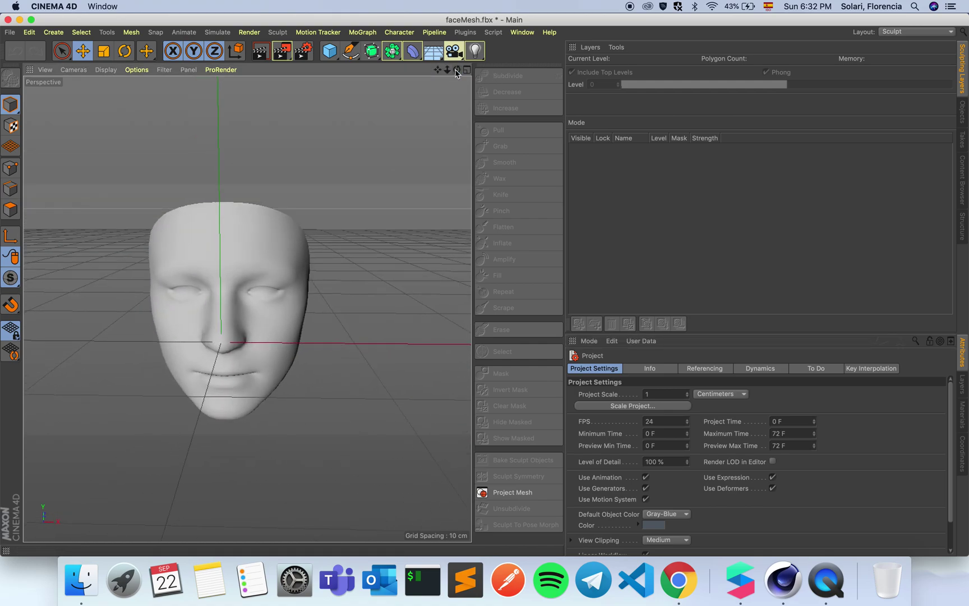
# - Select faceMesh, choose the Inflate brush, and enable X (YZ) symmetry
pyautogui.click(250, 236)
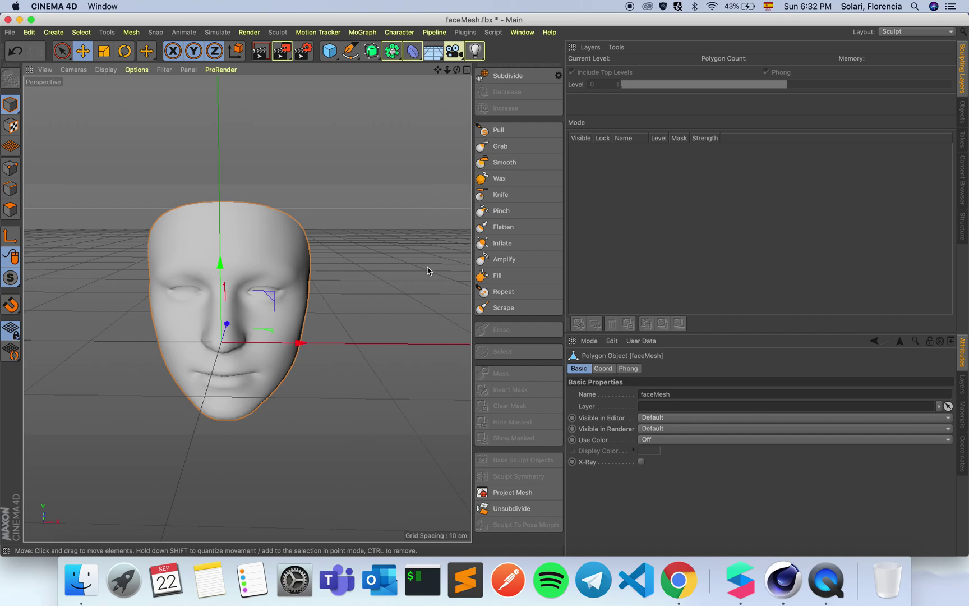
pyautogui.click(515, 250)
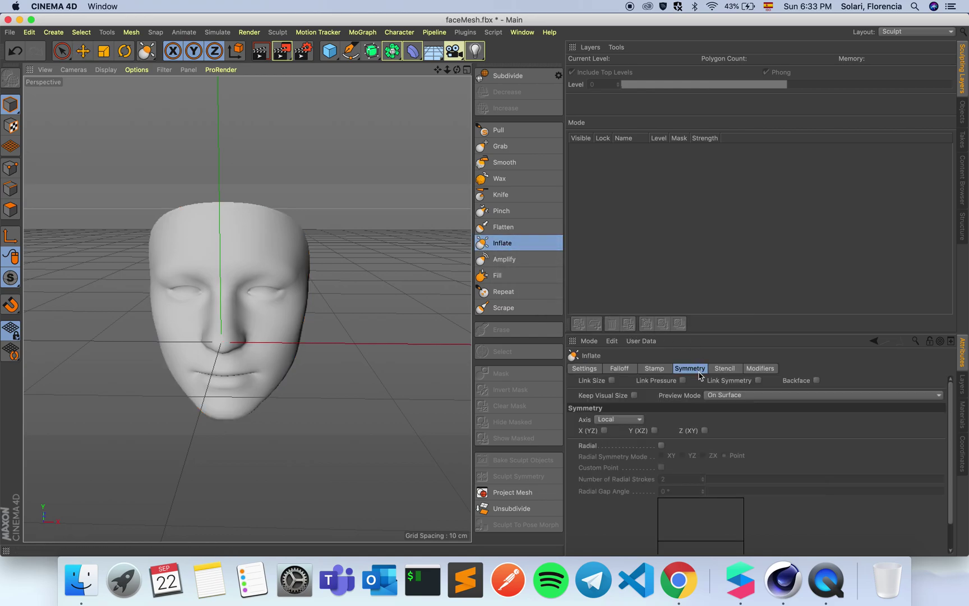
pyautogui.click(604, 430)
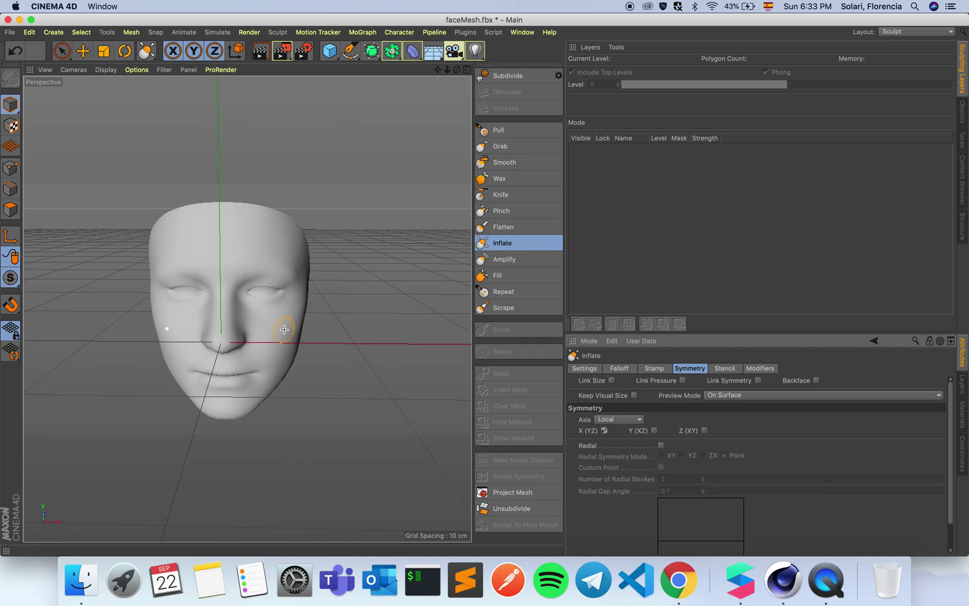
# - Raise the Inflate brush pressure and puff out both cheeks
pyautogui.click(583, 368)
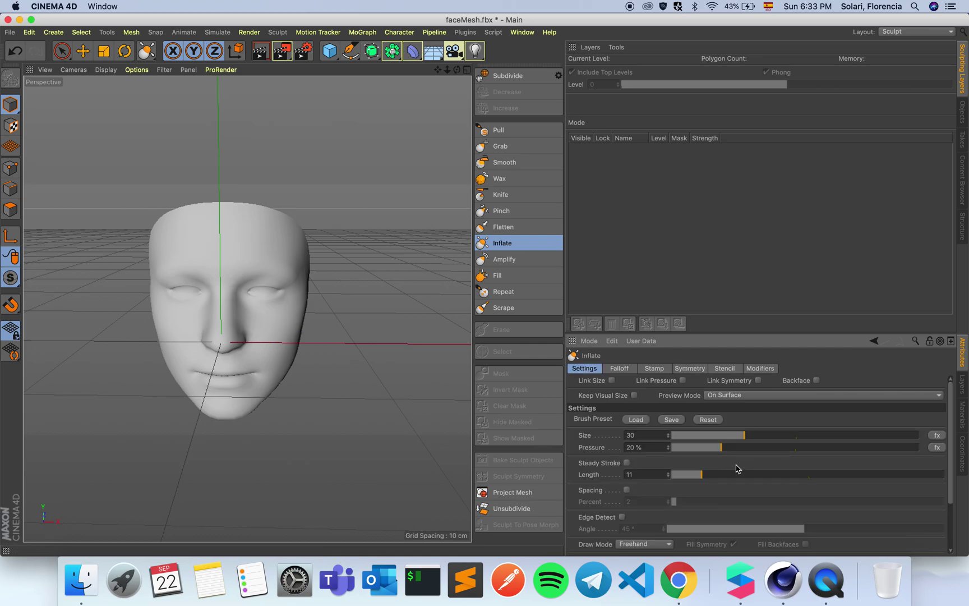
pyautogui.moveTo(721, 448); pyautogui.dragTo(769, 452)
pyautogui.moveTo(297, 318)
pyautogui.mouseDown()
pyautogui.moveTo(275, 332)
pyautogui.moveTo(303, 313)
pyautogui.moveTo(286, 325)
pyautogui.moveTo(298, 332)
pyautogui.moveTo(297, 306)
pyautogui.moveTo(283, 349)
pyautogui.moveTo(305, 298)
pyautogui.moveTo(288, 350)
pyautogui.mouseUp()
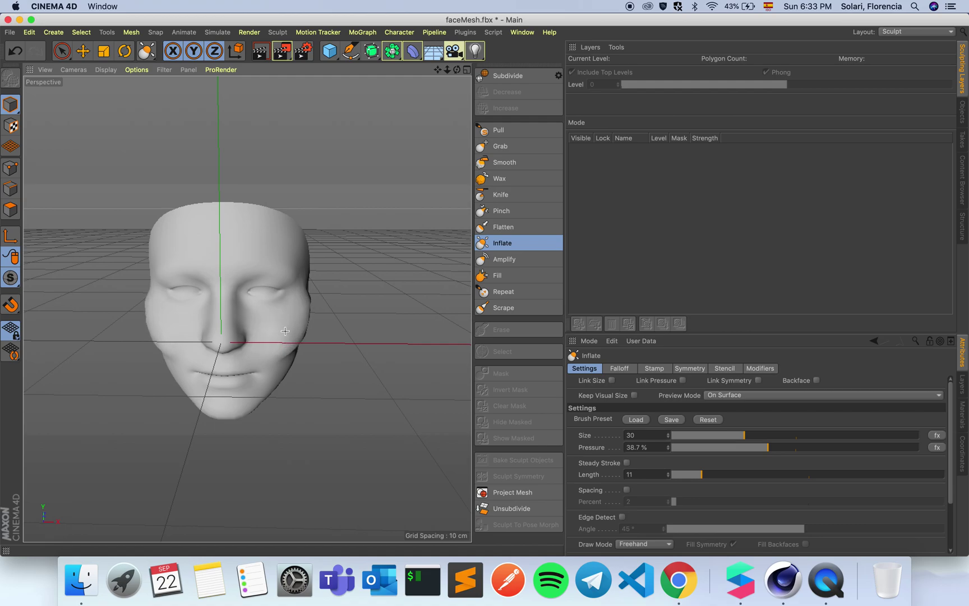
pyautogui.moveTo(457, 69)
pyautogui.mouseDown()
pyautogui.moveTo(432, 78)
pyautogui.moveTo(450, 71)
pyautogui.mouseUp()
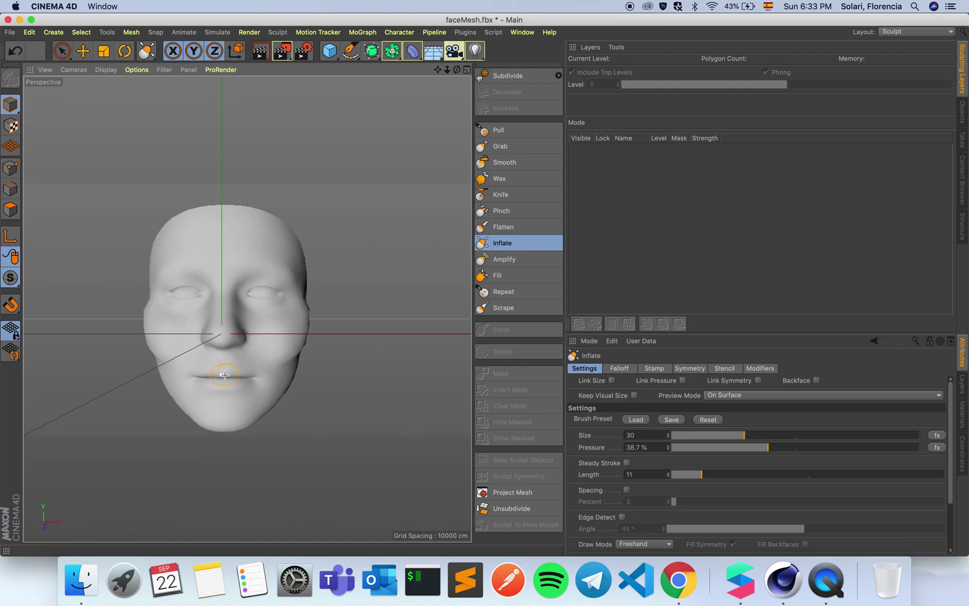
pyautogui.scroll(5, 233, 374)
# - Shrink the brush to size 13 and inflate the lower lip, upper lip and mouth corner
pyautogui.moveTo(676, 435); pyautogui.dragTo(702, 435)
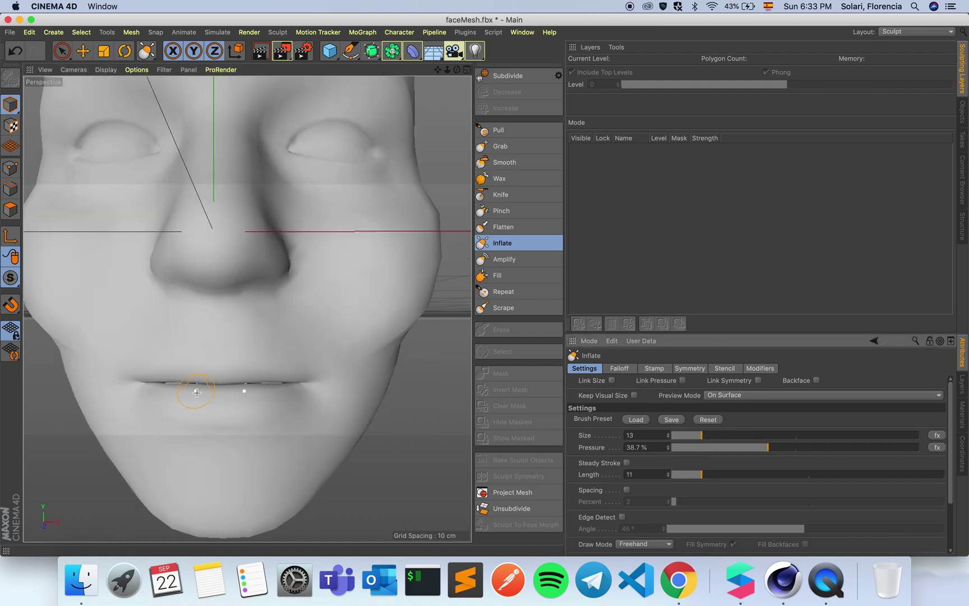
pyautogui.moveTo(196, 407)
pyautogui.mouseDown()
pyautogui.moveTo(276, 383)
pyautogui.moveTo(276, 399)
pyautogui.moveTo(187, 408)
pyautogui.moveTo(136, 388)
pyautogui.moveTo(230, 434)
pyautogui.mouseUp()
pyautogui.moveTo(277, 390)
pyautogui.mouseDown()
pyautogui.moveTo(271, 379)
pyautogui.moveTo(210, 374)
pyautogui.moveTo(132, 385)
pyautogui.moveTo(145, 372)
pyautogui.mouseUp()
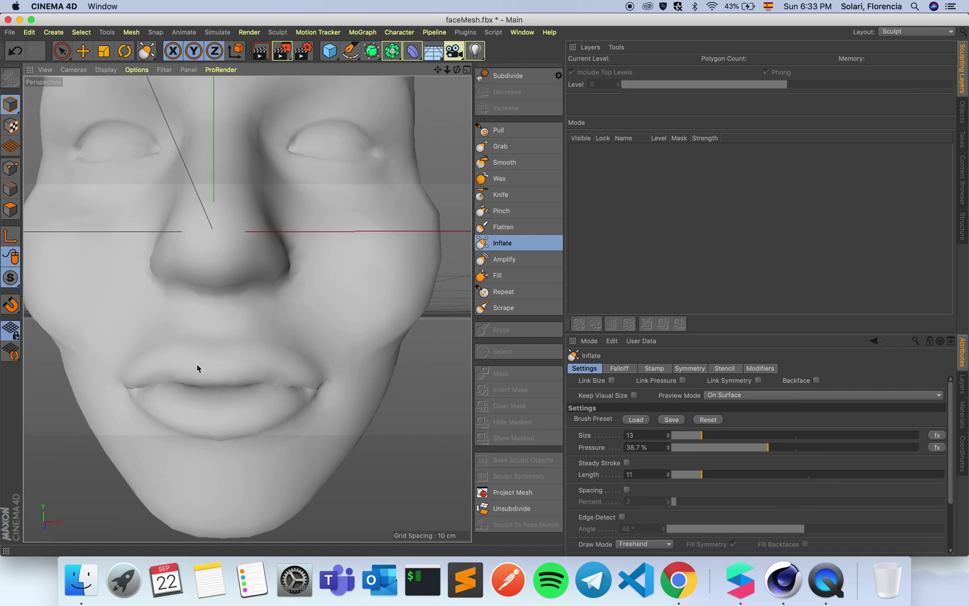
pyautogui.click(157, 373)
# - Set pressure to 48.4% and build up the lower lip further
pyautogui.keyDown('alt'); pyautogui.moveTo(245, 310); pyautogui.dragTo(250, 312); pyautogui.keyUp('alt')
pyautogui.click(792, 448)
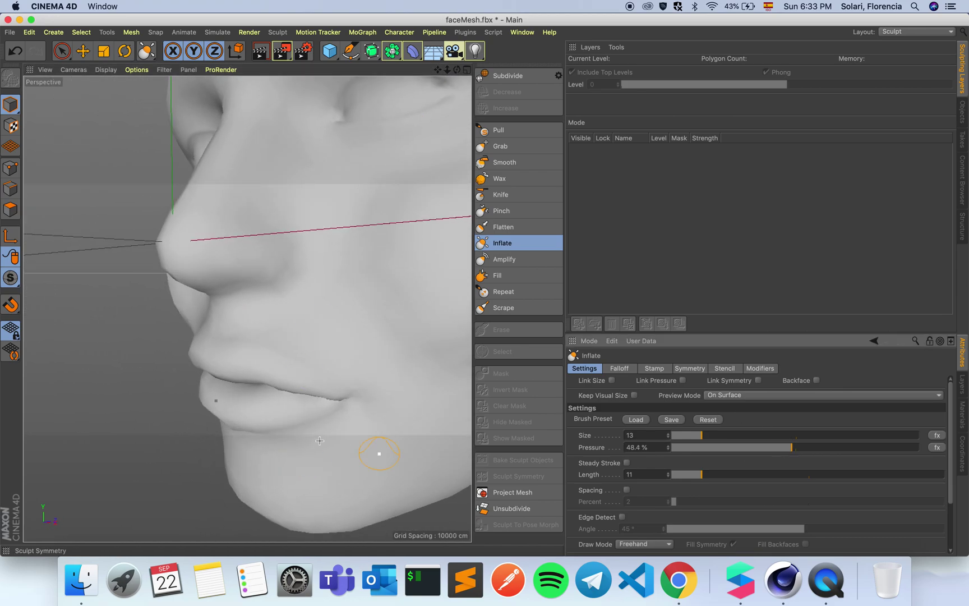
pyautogui.moveTo(277, 412)
pyautogui.mouseDown()
pyautogui.moveTo(229, 427)
pyautogui.moveTo(199, 421)
pyautogui.moveTo(230, 421)
pyautogui.moveTo(231, 411)
pyautogui.moveTo(209, 406)
pyautogui.moveTo(230, 427)
pyautogui.moveTo(196, 413)
pyautogui.moveTo(298, 406)
pyautogui.moveTo(261, 430)
pyautogui.mouseUp()
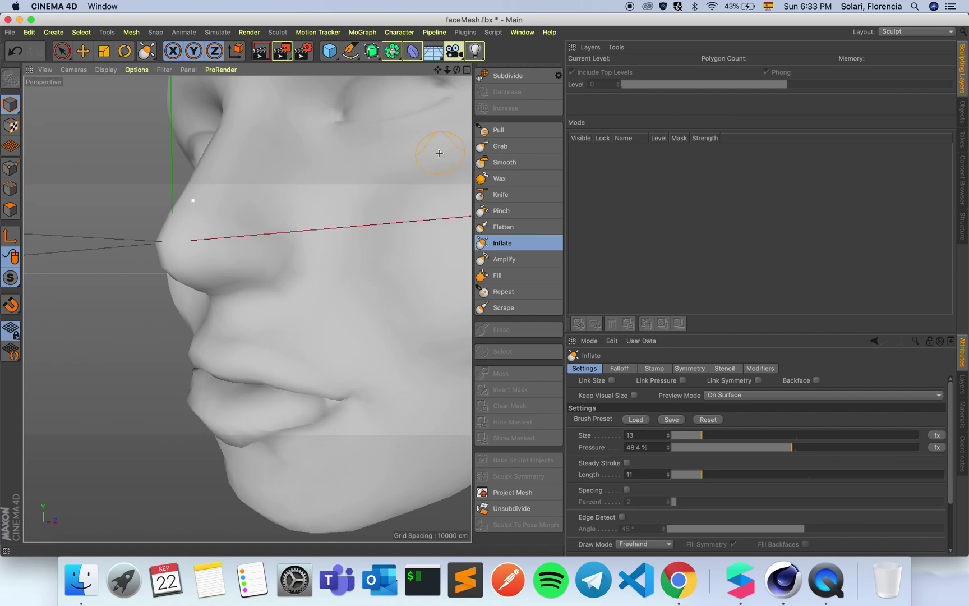
pyautogui.moveTo(457, 69); pyautogui.dragTo(359, 74)
pyautogui.moveTo(247, 309); pyautogui.dragTo(262, 246)
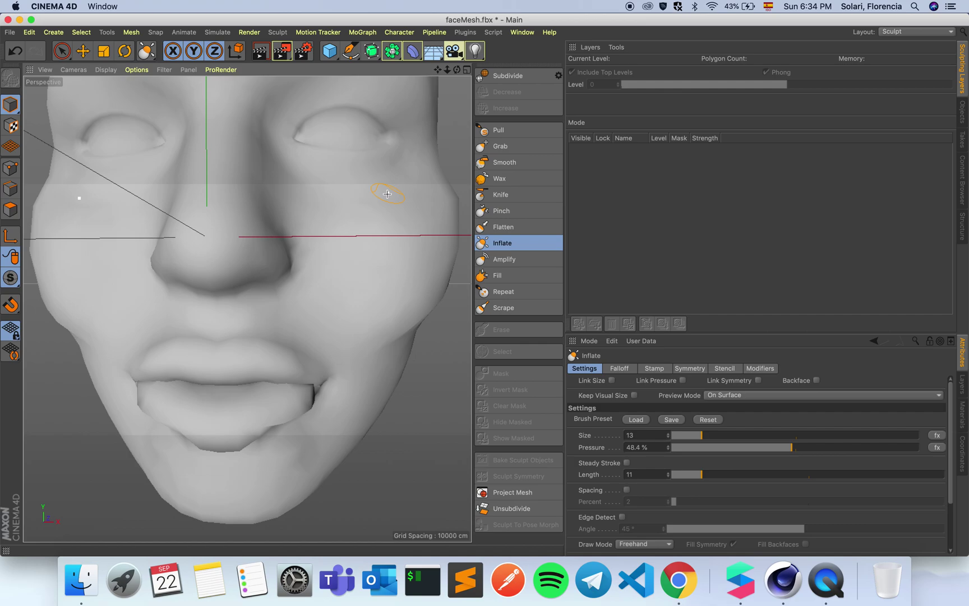
pyautogui.scroll(-5, 387, 194)
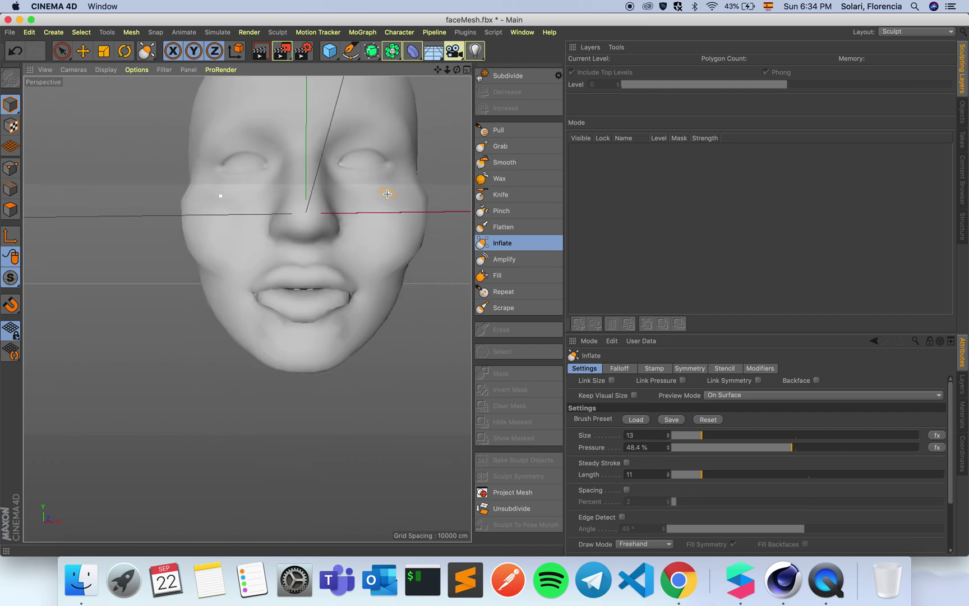
# - Flatten the area beside the nose bridge symmetrically with the Flatten brush
pyautogui.click(504, 227)
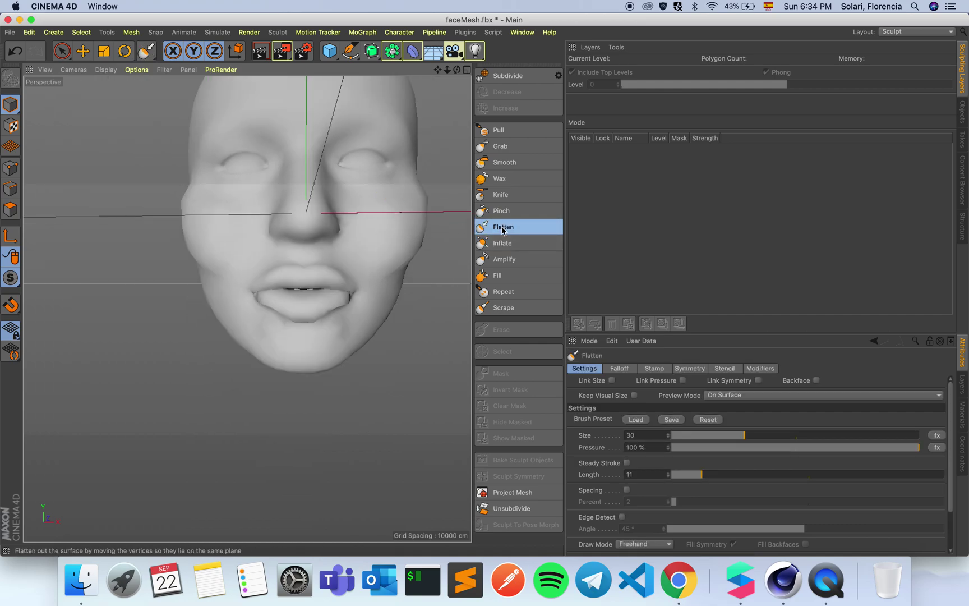
pyautogui.click(688, 368)
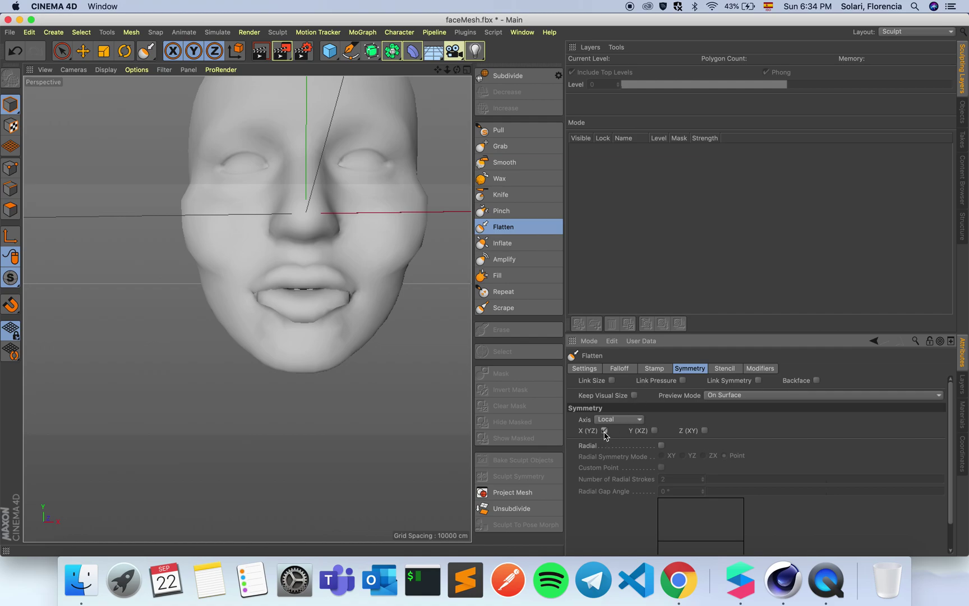
pyautogui.click(584, 368)
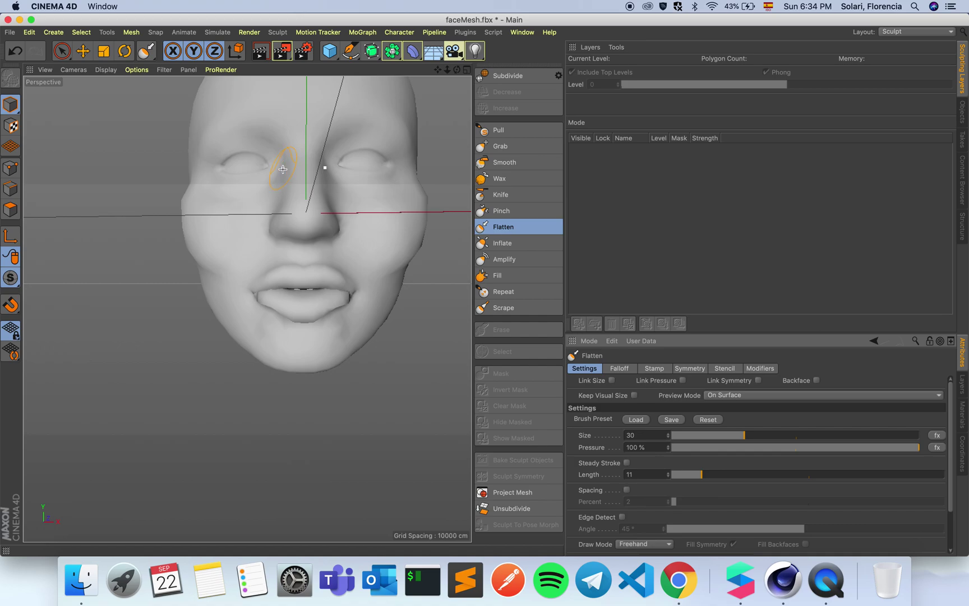
pyautogui.moveTo(277, 204)
pyautogui.mouseDown()
pyautogui.moveTo(286, 173)
pyautogui.moveTo(269, 227)
pyautogui.mouseUp()
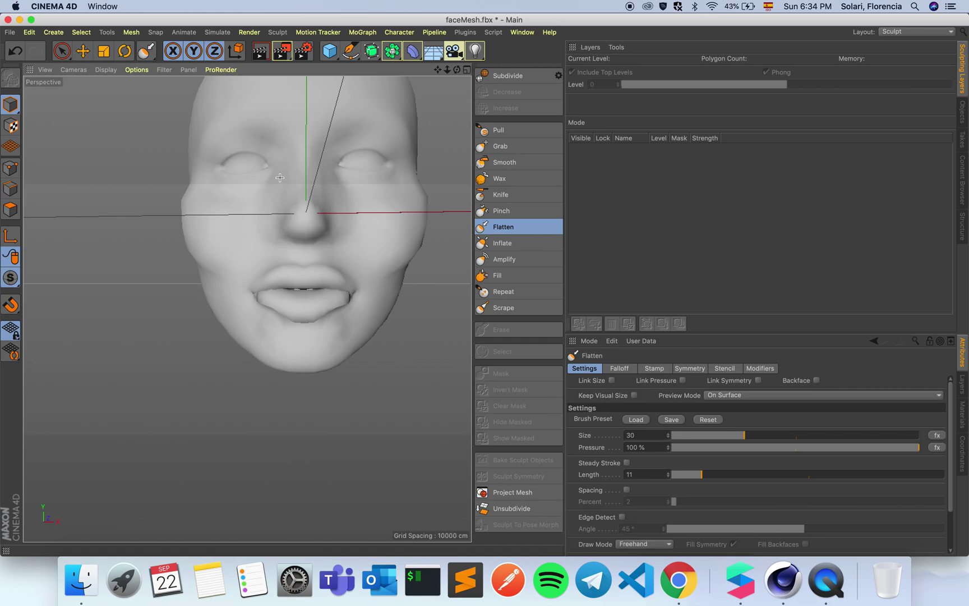
pyautogui.keyDown('alt'); pyautogui.moveTo(264, 203); pyautogui.dragTo(247, 310); pyautogui.keyUp('alt')
pyautogui.scroll(-4, 373, 91)
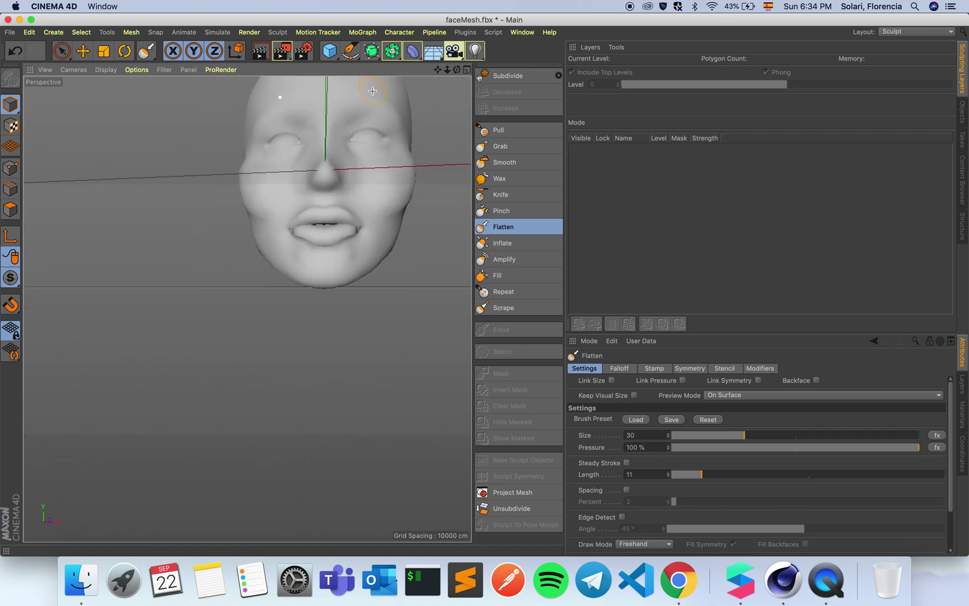
pyautogui.moveTo(438, 70); pyautogui.dragTo(437, 73)
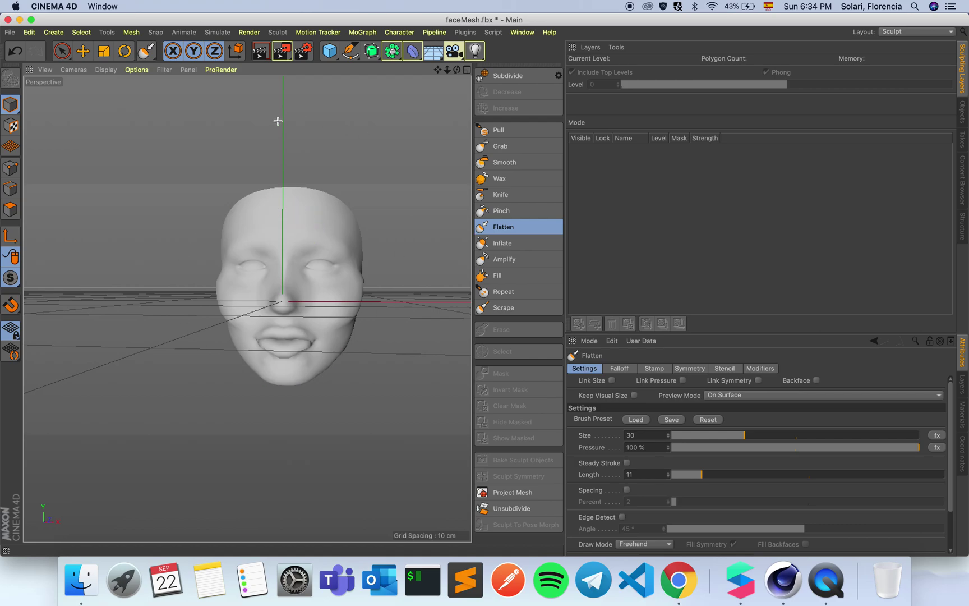
# - Open Assets/vedette++/vedette++.fbx with the default FBX import settings
pyautogui.click(10, 32)
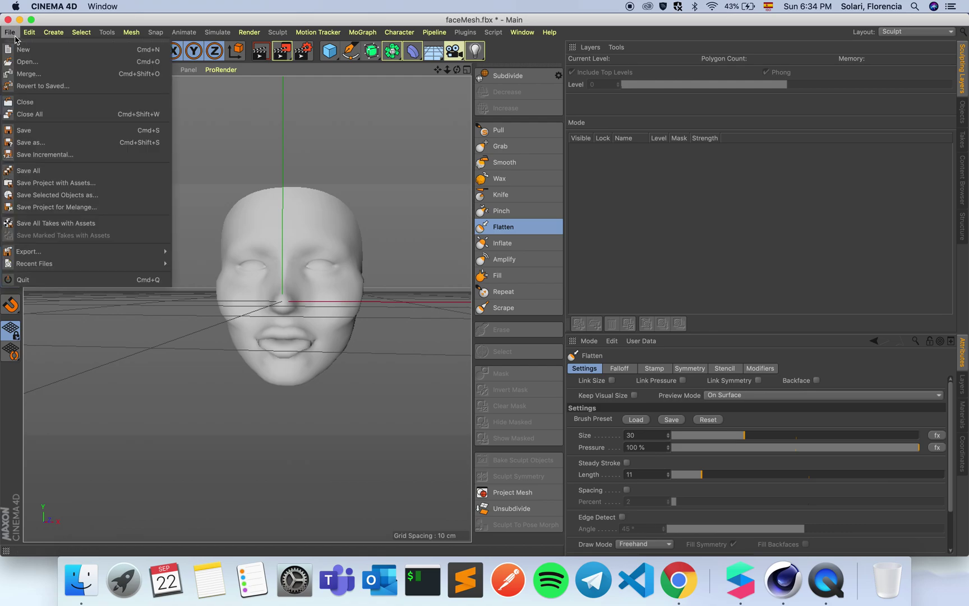
pyautogui.click(28, 61)
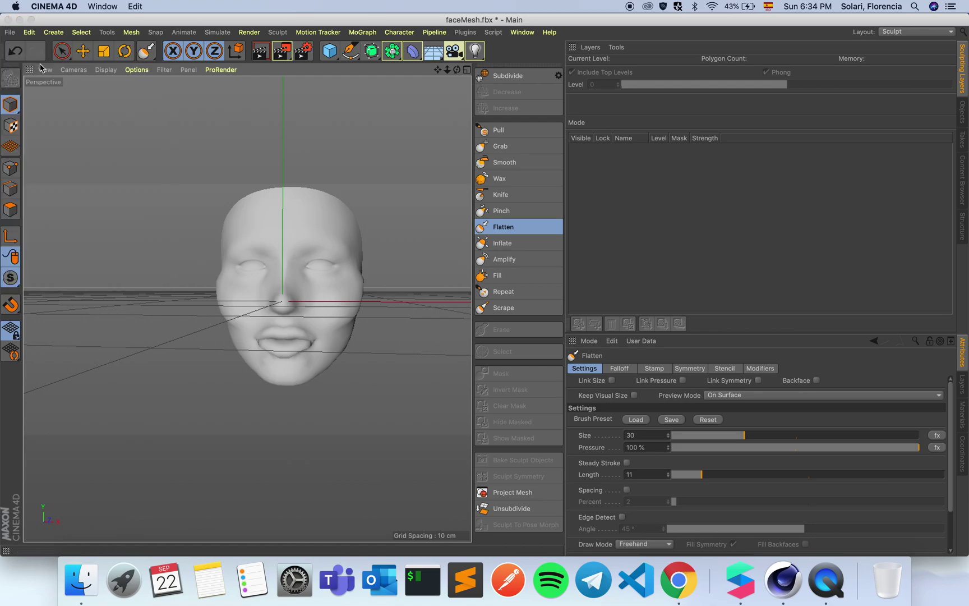
pyautogui.click(470, 101)
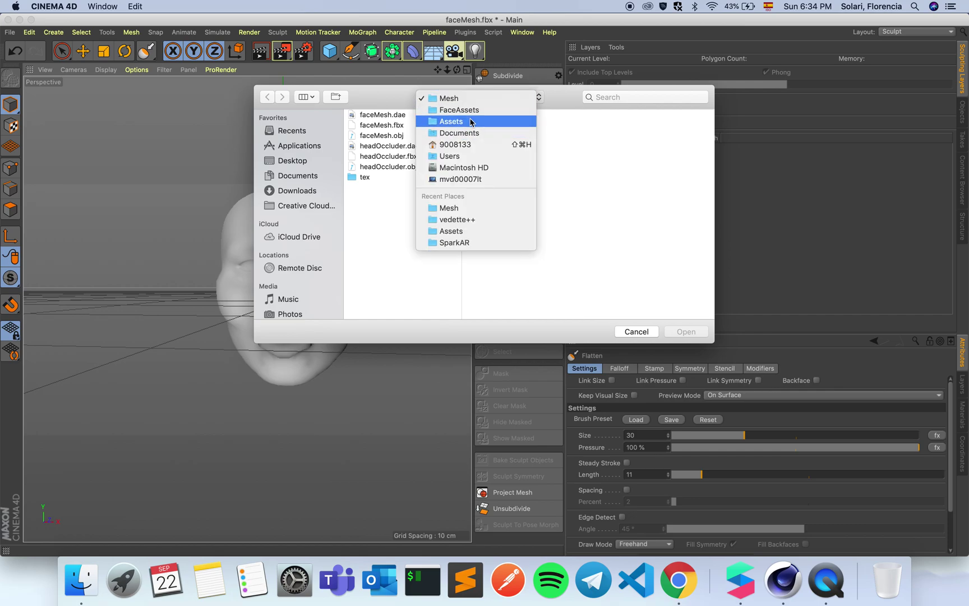
pyautogui.click(471, 122)
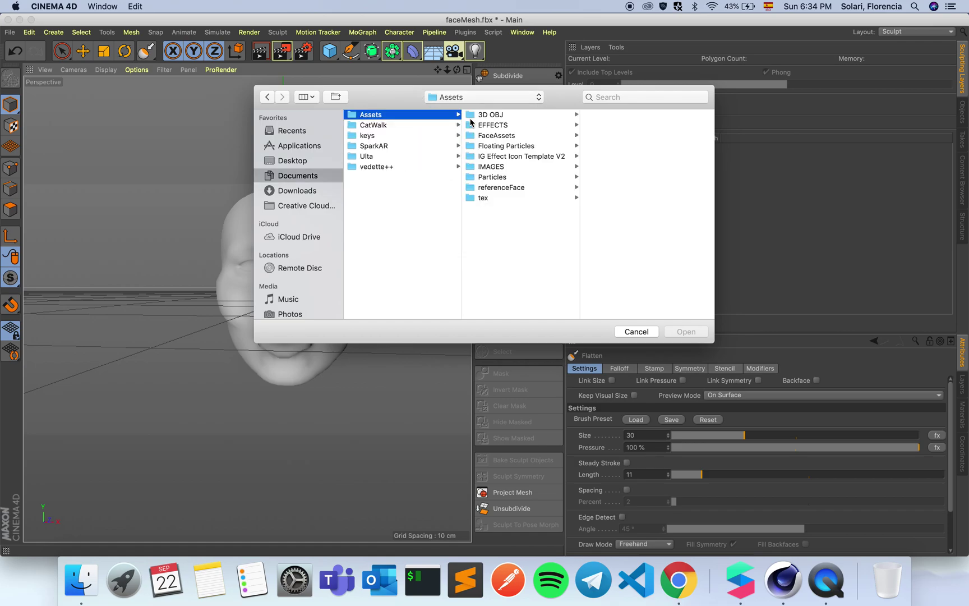
pyautogui.click(408, 169)
pyautogui.doubleClick(500, 125)
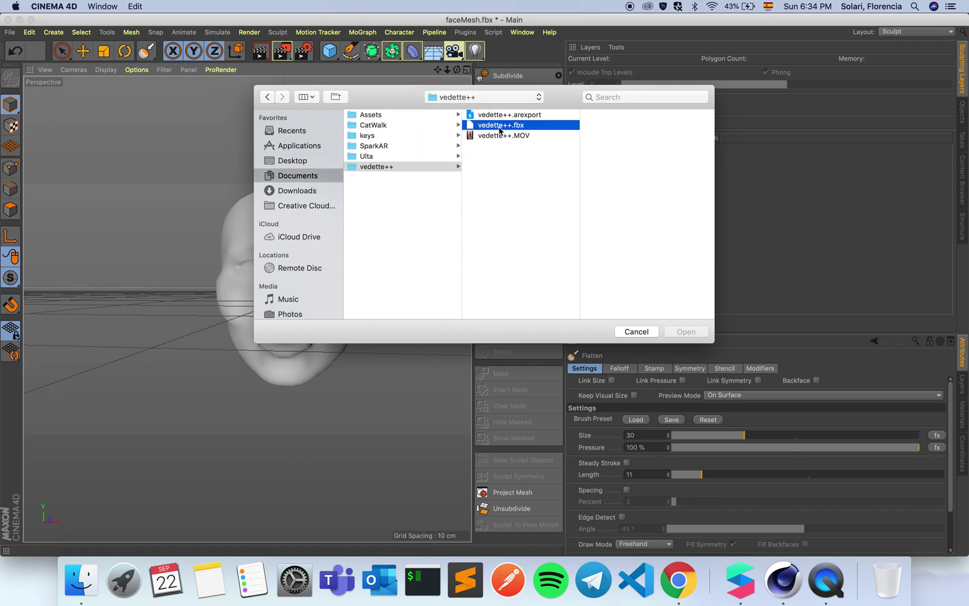
pyautogui.click(519, 295)
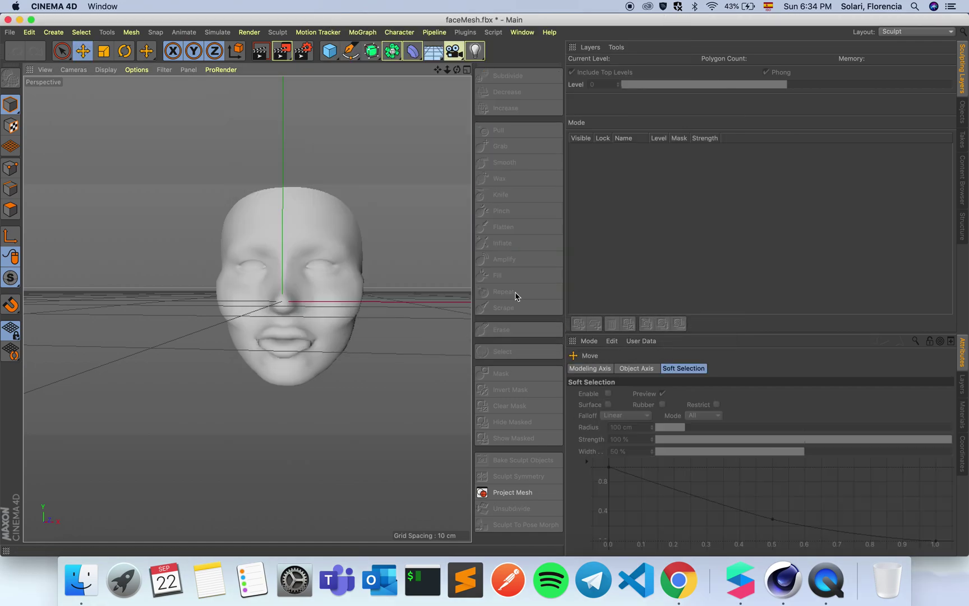
# - Orbit around the loaded vedette++ face, then switch back to Spark AR Studio
pyautogui.scroll(3, 282, 243)
pyautogui.scroll(-3, 282, 243)
pyautogui.scroll(2, 283, 243)
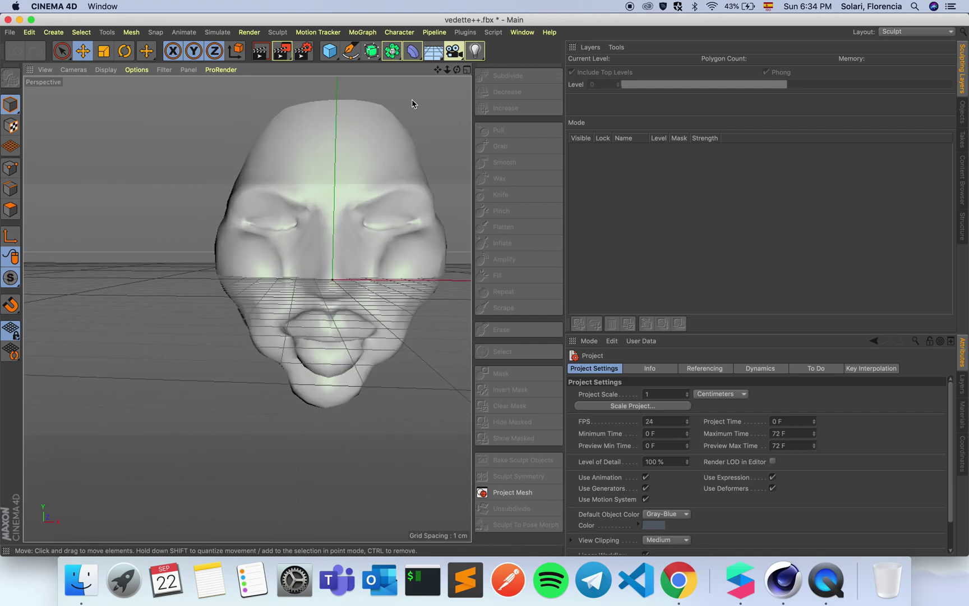
pyautogui.moveTo(457, 70); pyautogui.dragTo(247, 309)
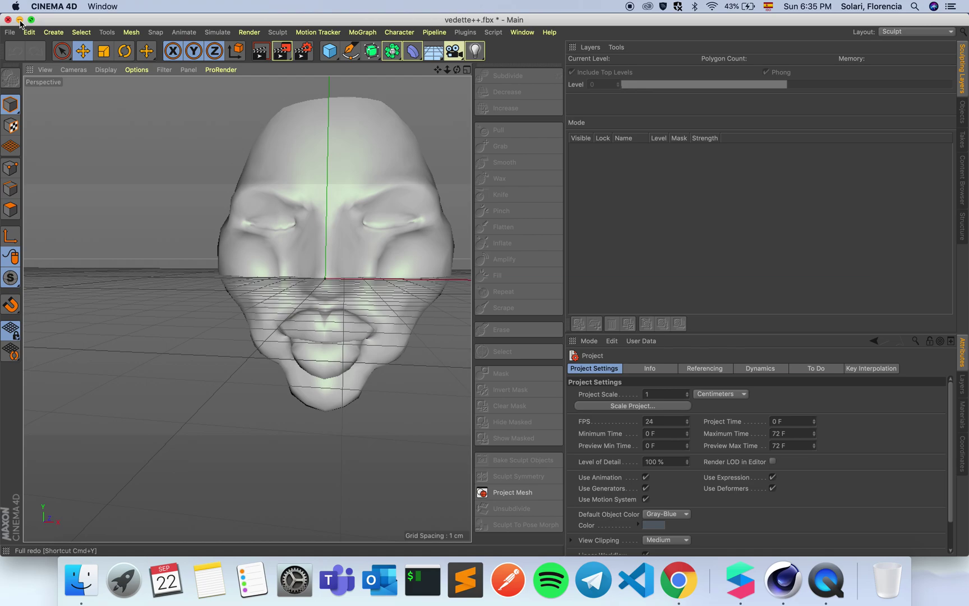
pyautogui.click(9, 32)
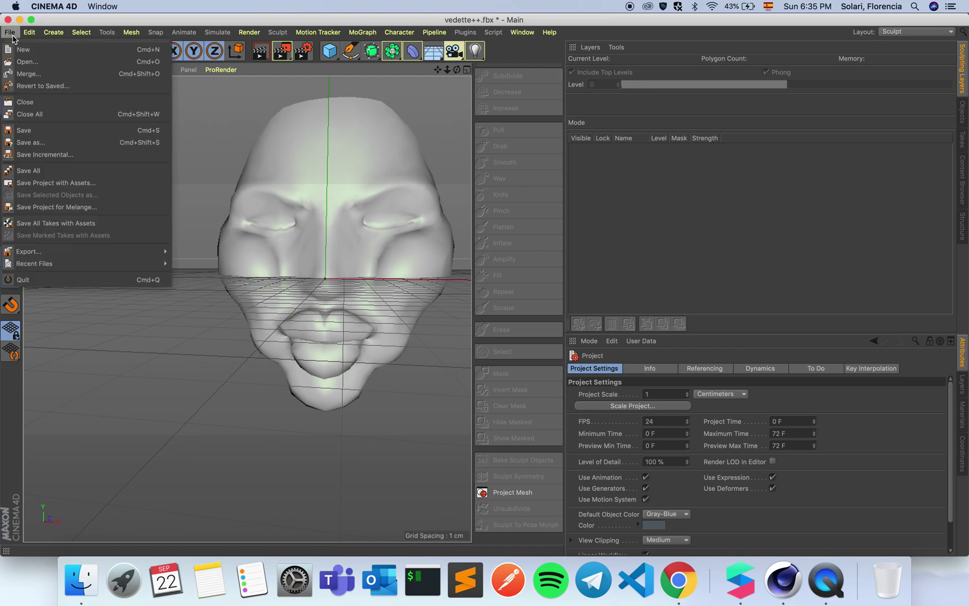
pyautogui.moveTo(31, 261)
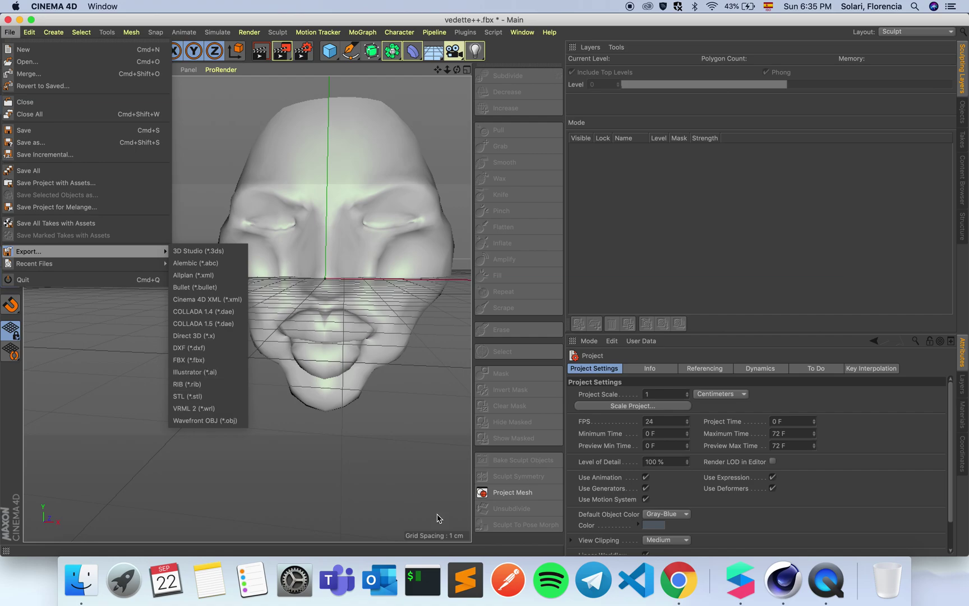
pyautogui.click(741, 582)
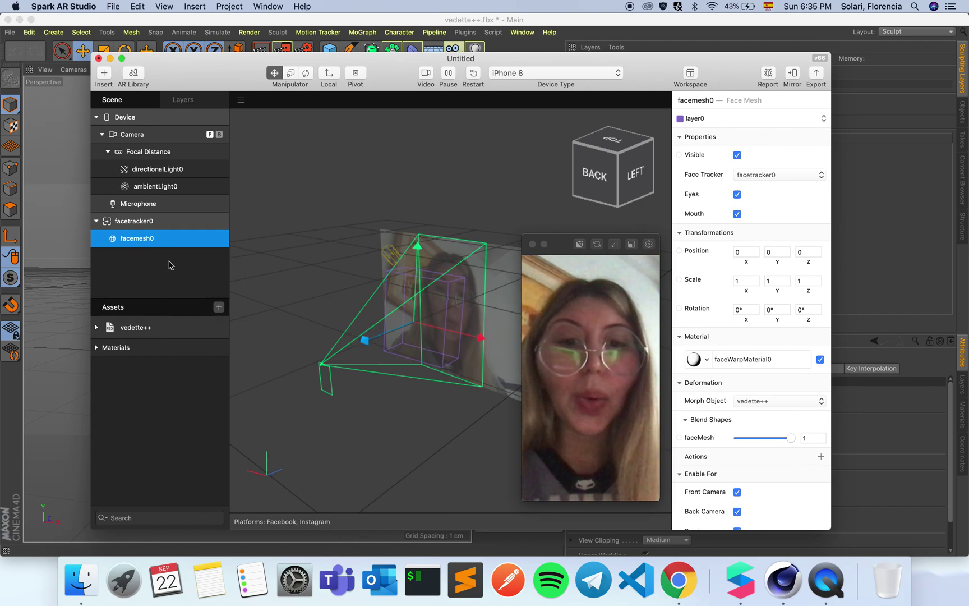
# - Insert a nested face mesh under facemesh0
pyautogui.rightClick(161, 238)
pyautogui.moveTo(178, 249)
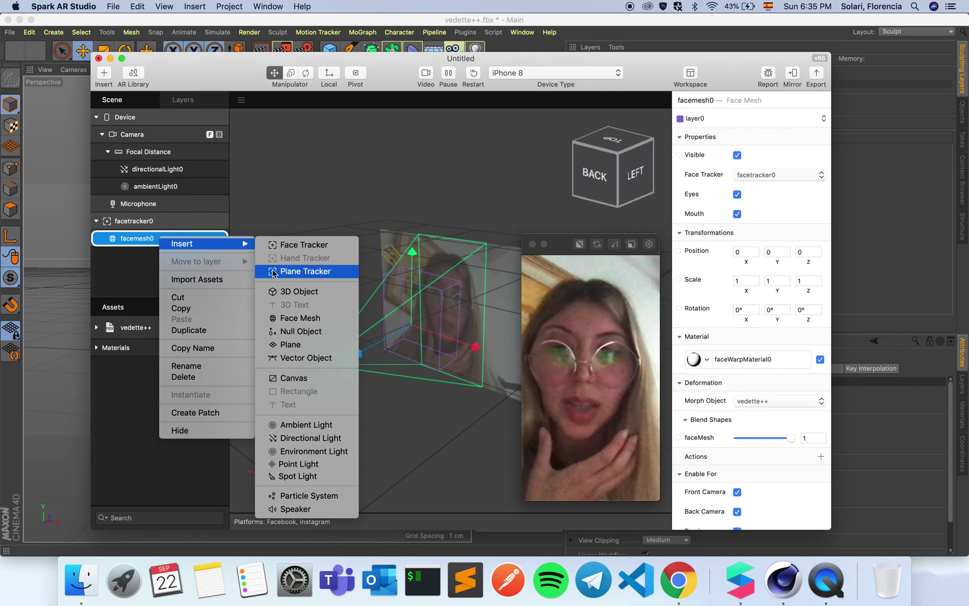
pyautogui.click(287, 322)
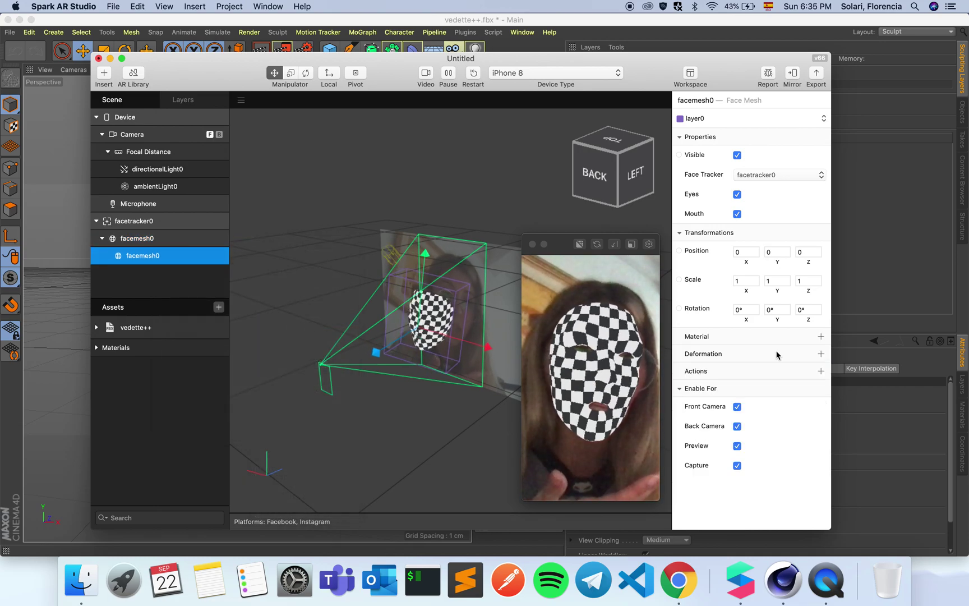
# - Give it a new material, defaultMaterial0, with the Physically-Based shader type
pyautogui.click(820, 337)
pyautogui.click(777, 383)
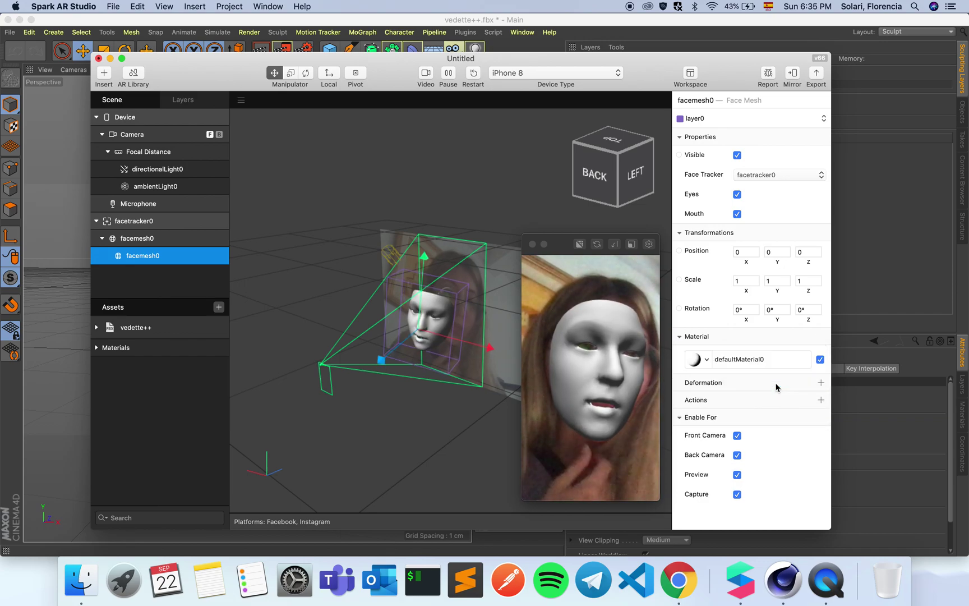
pyautogui.click(748, 358)
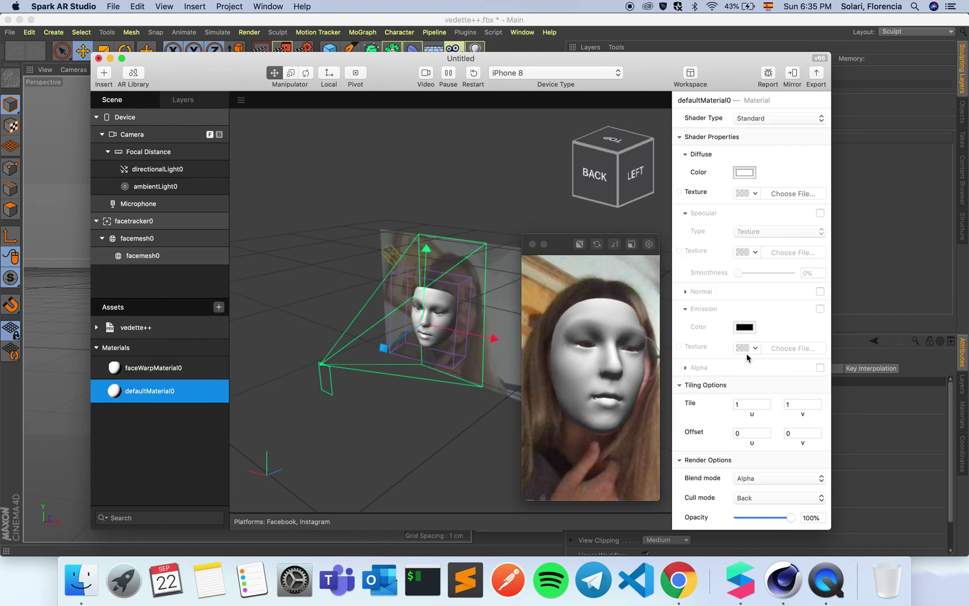
pyautogui.click(790, 120)
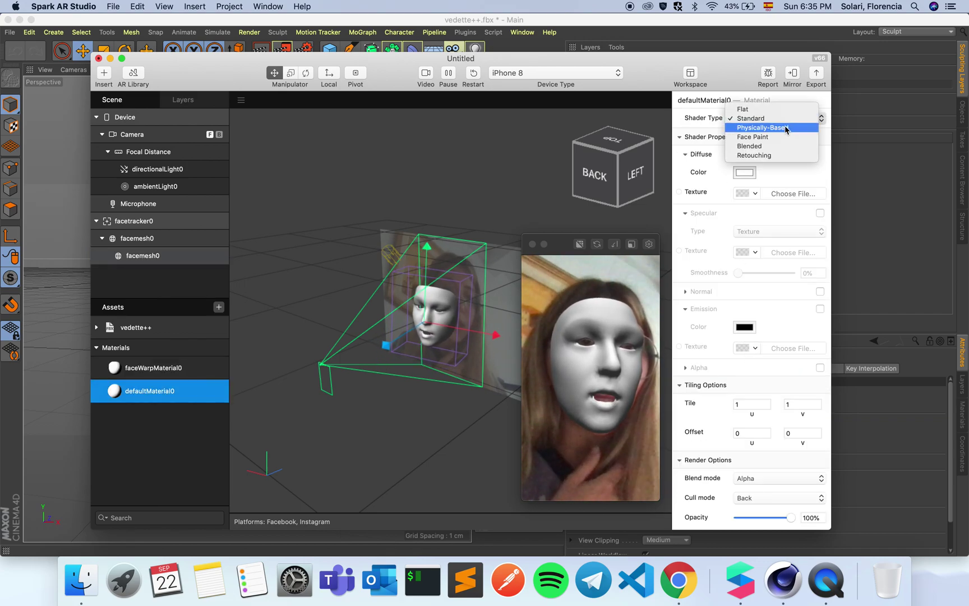
pyautogui.click(785, 128)
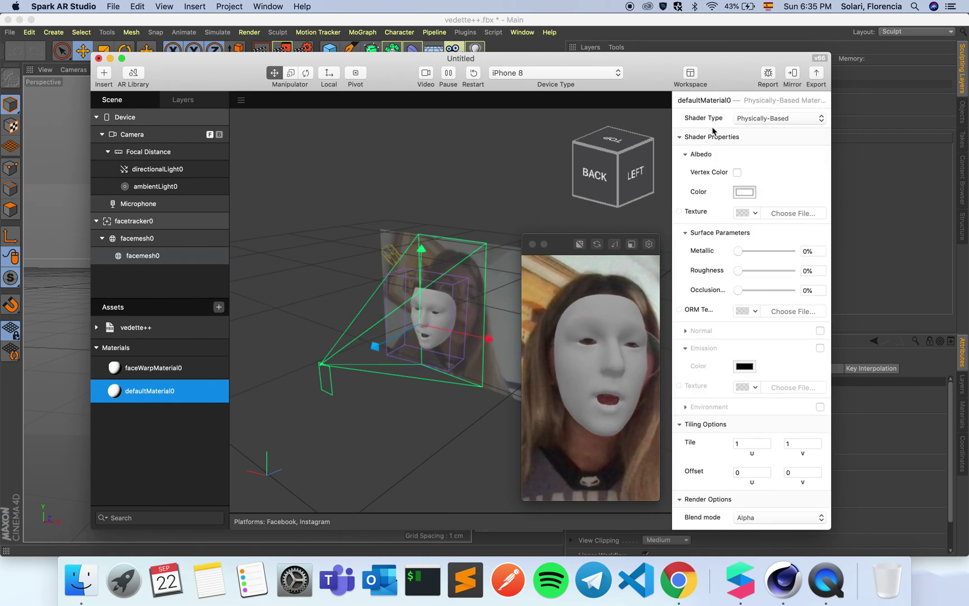
# - Set the material's Albedo color to bright green
pyautogui.click(744, 192)
pyautogui.click(45, 412)
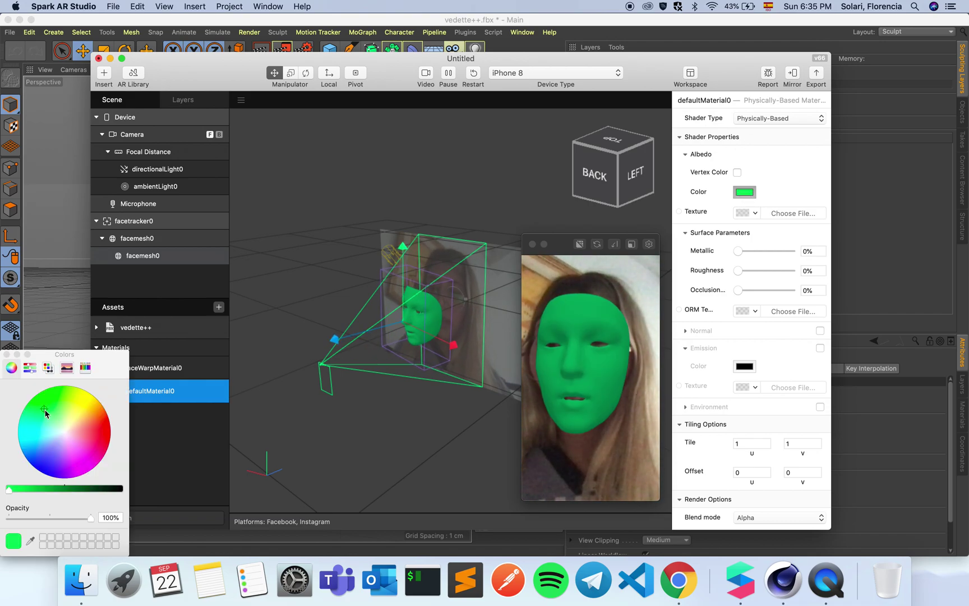
pyautogui.moveTo(46, 412); pyautogui.dragTo(47, 416)
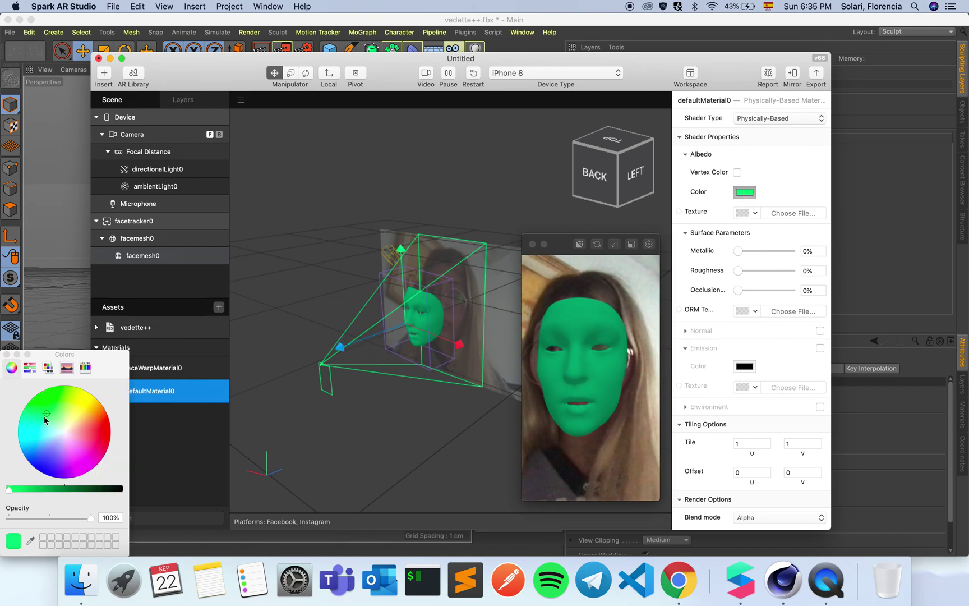
pyautogui.click(51, 398)
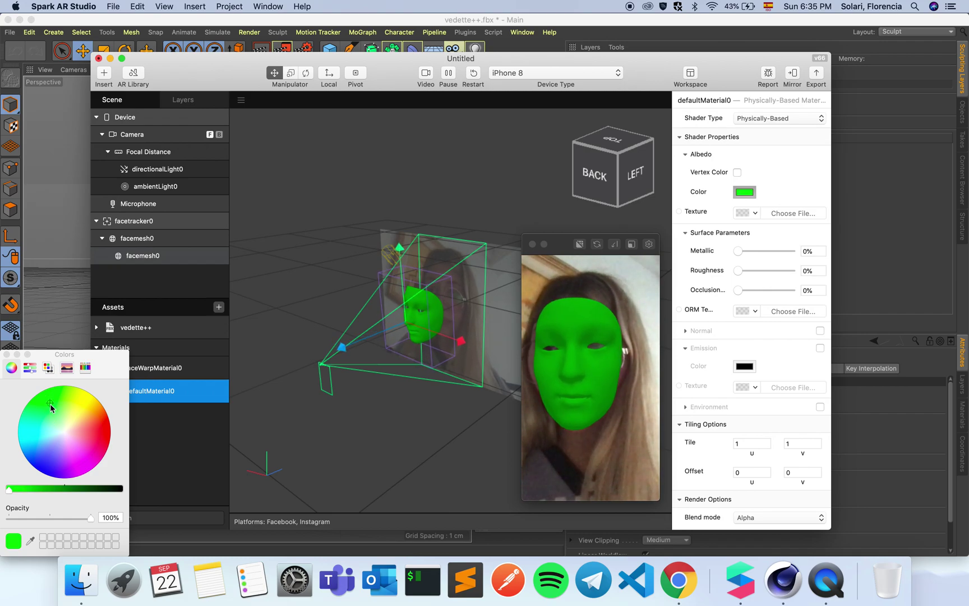
pyautogui.click(7, 355)
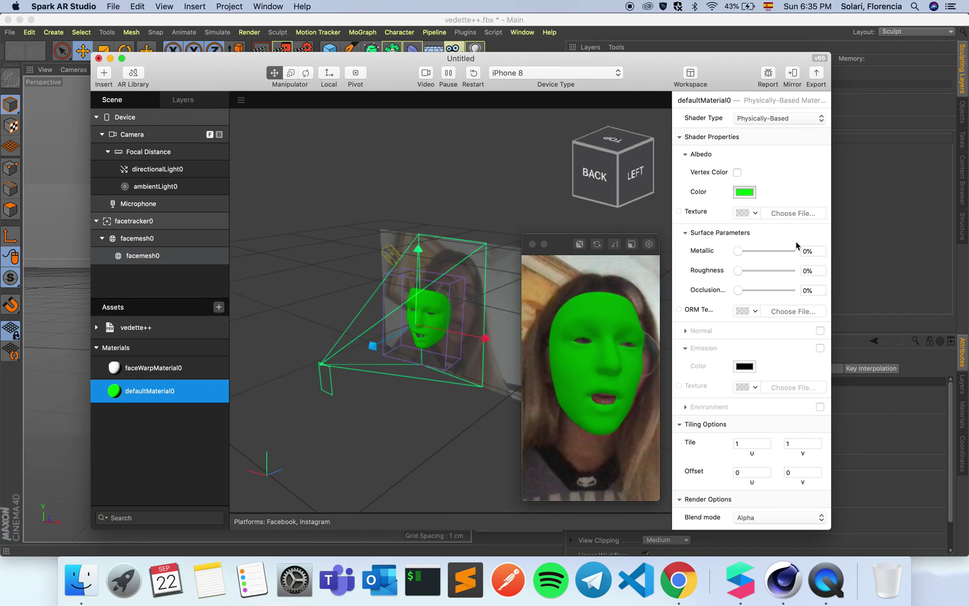
# - Make the material 100% metallic with 12% roughness
pyautogui.moveTo(739, 252); pyautogui.dragTo(746, 275)
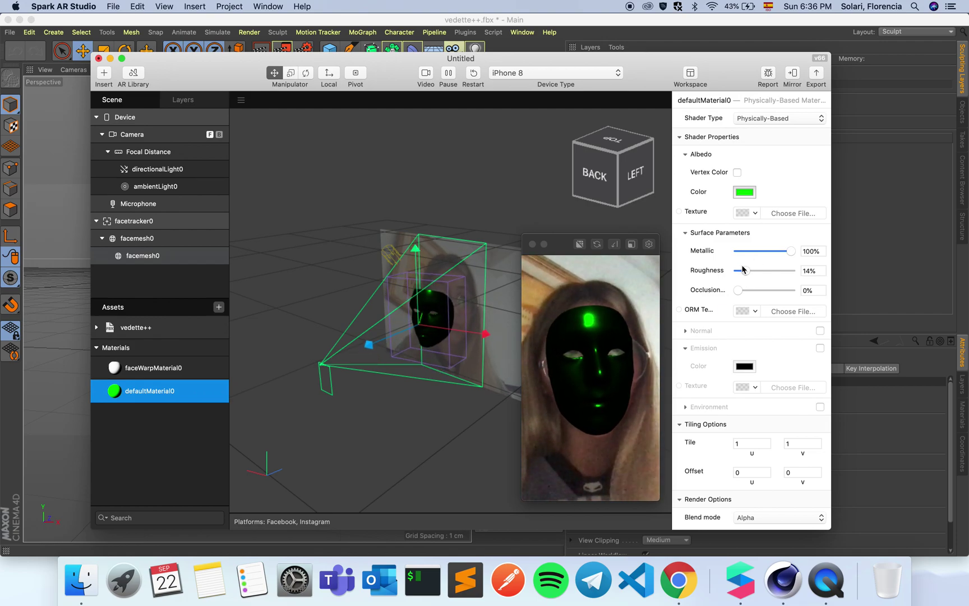
pyautogui.click(807, 271)
pyautogui.write('12')
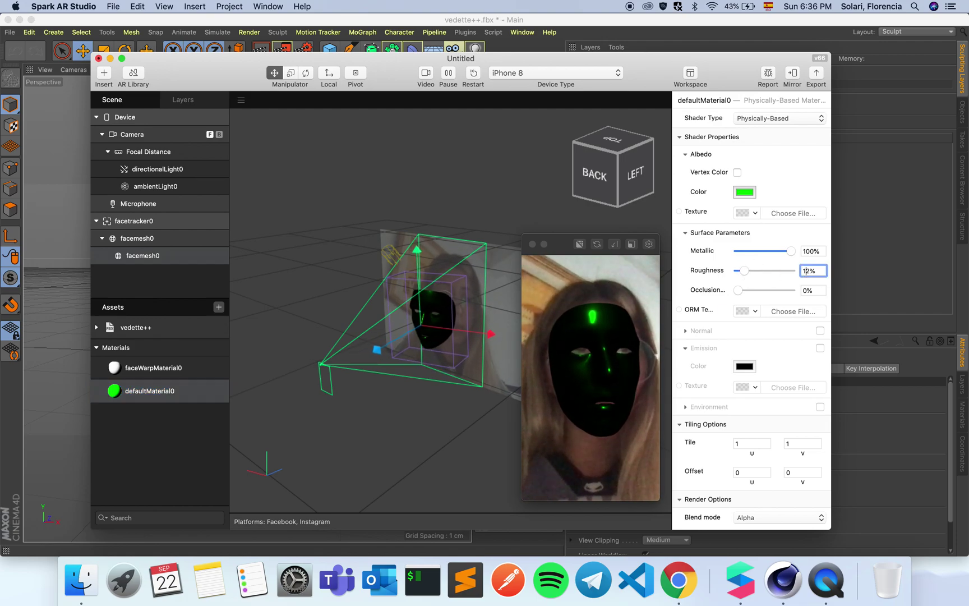
pyautogui.scroll(-2, 752, 440)
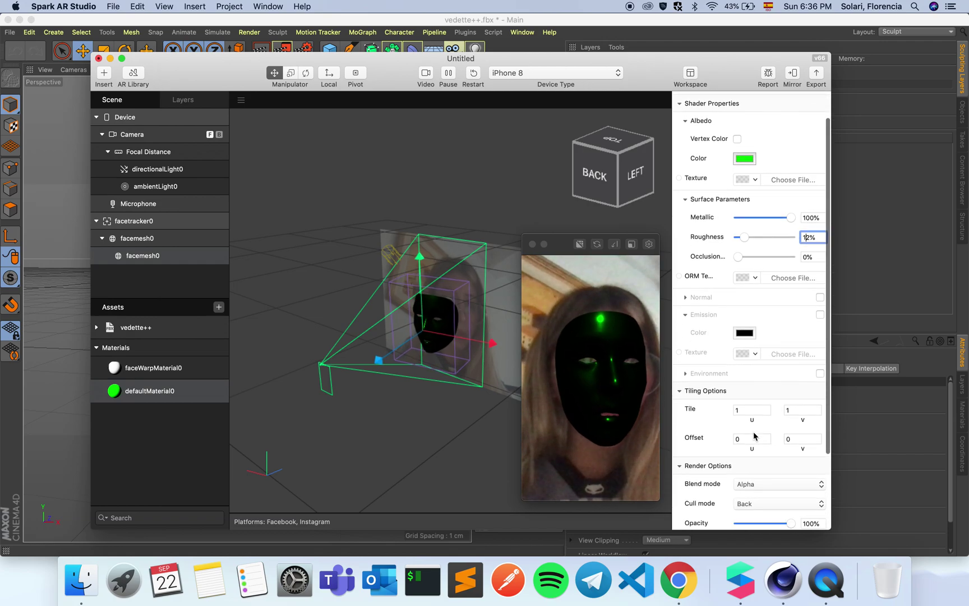
pyautogui.scroll(-3, 754, 436)
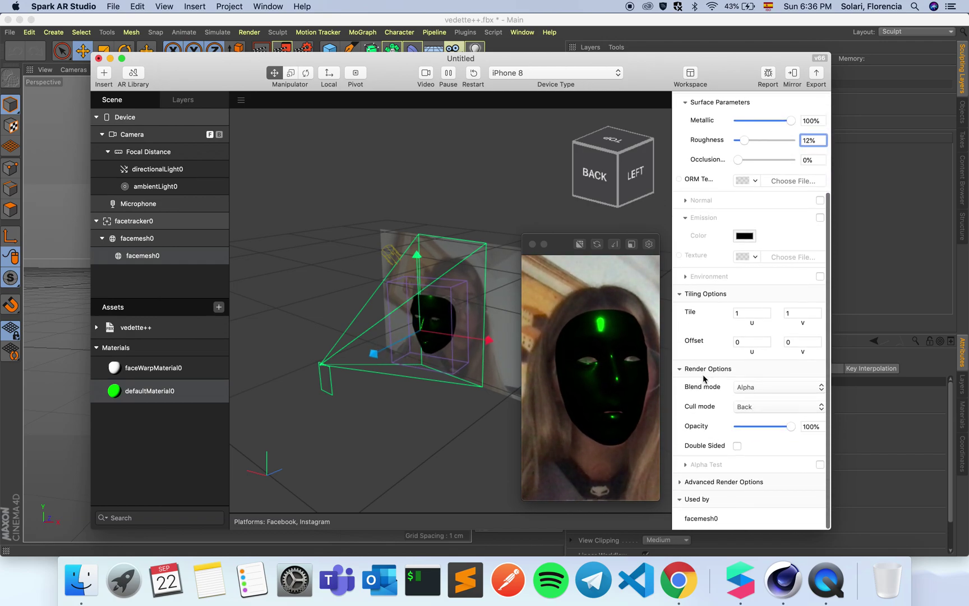
# - Set the blend mode to Add and collapse the Render Options section
pyautogui.click(756, 387)
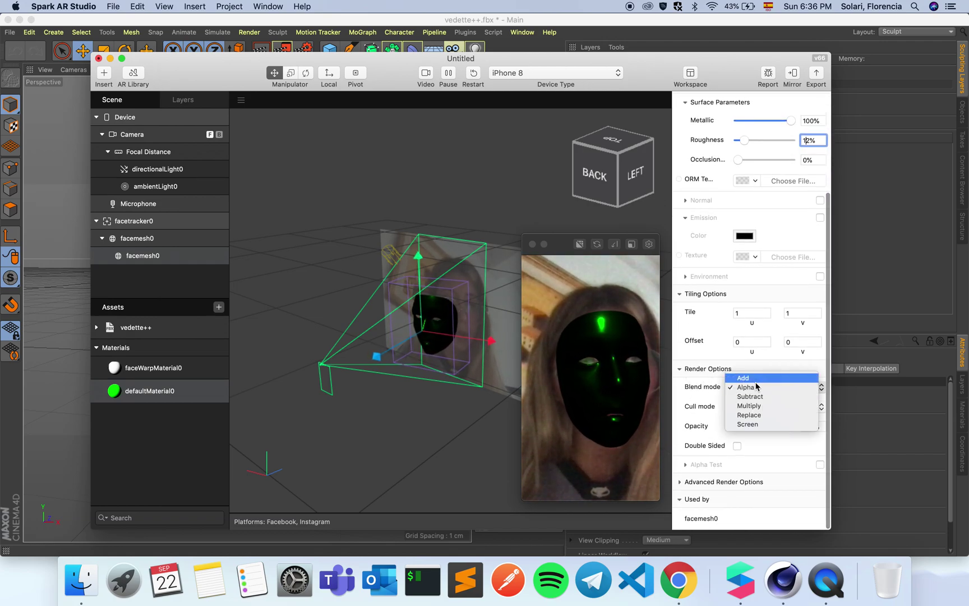
pyautogui.click(743, 378)
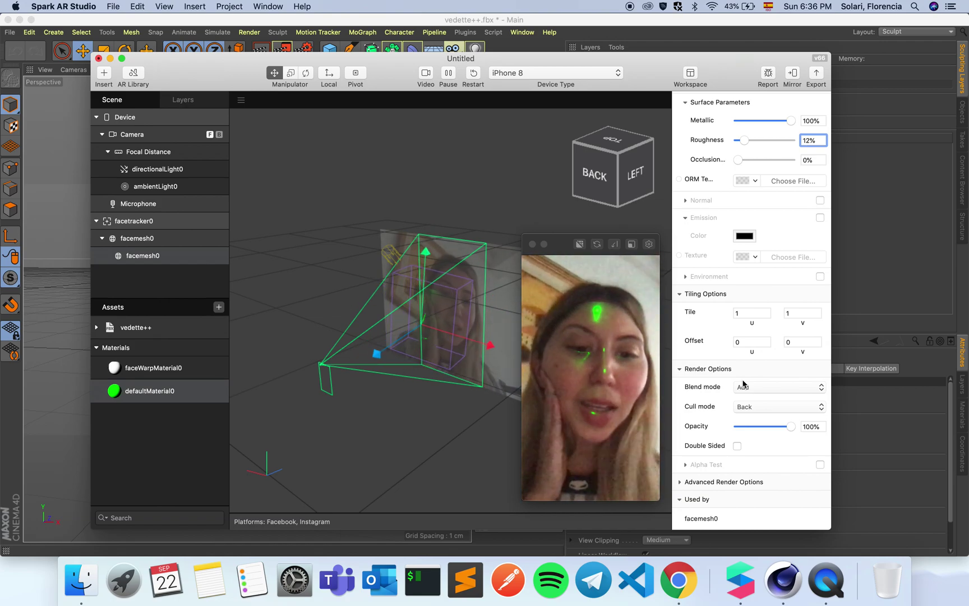
pyautogui.scroll(-2, 753, 459)
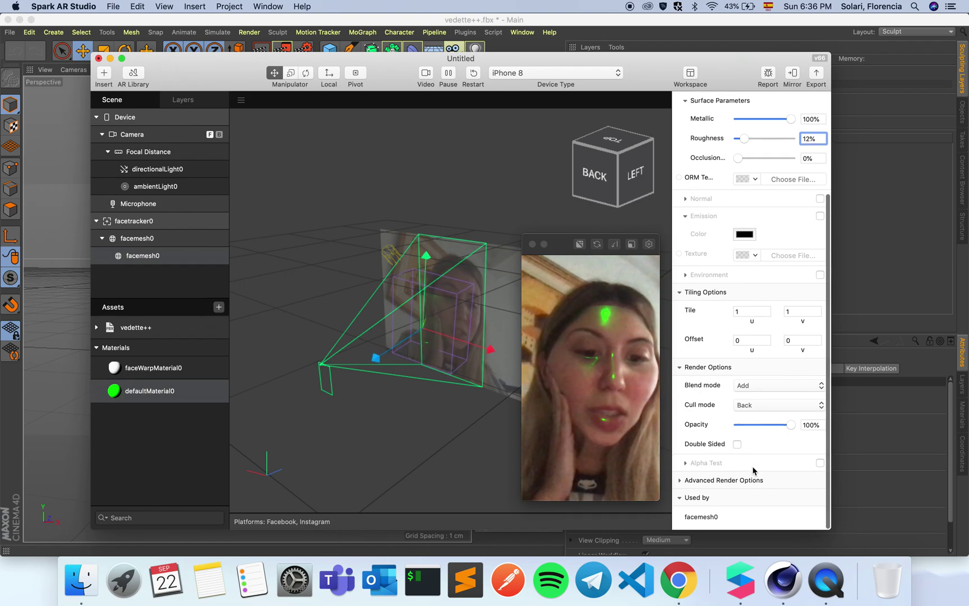
pyautogui.click(680, 371)
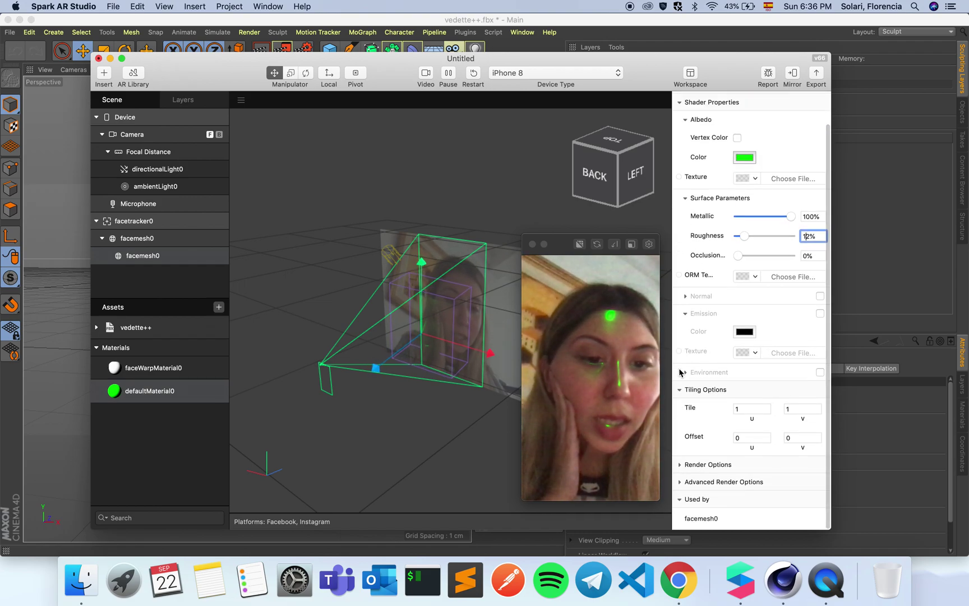
# - Add a Deformation morph to the child facemesh0 using vedette++ as the Morph Object
pyautogui.click(133, 258)
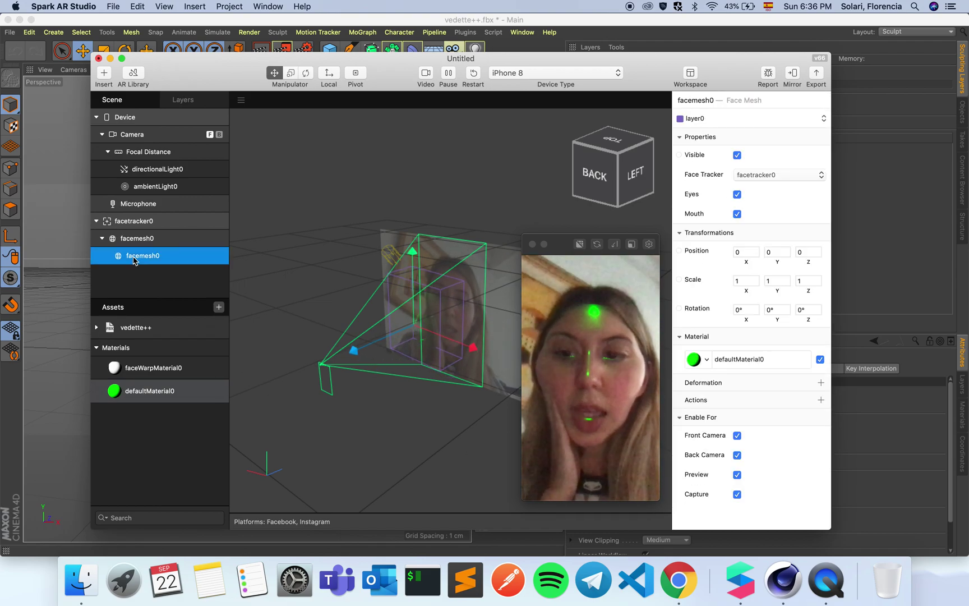
pyautogui.click(820, 384)
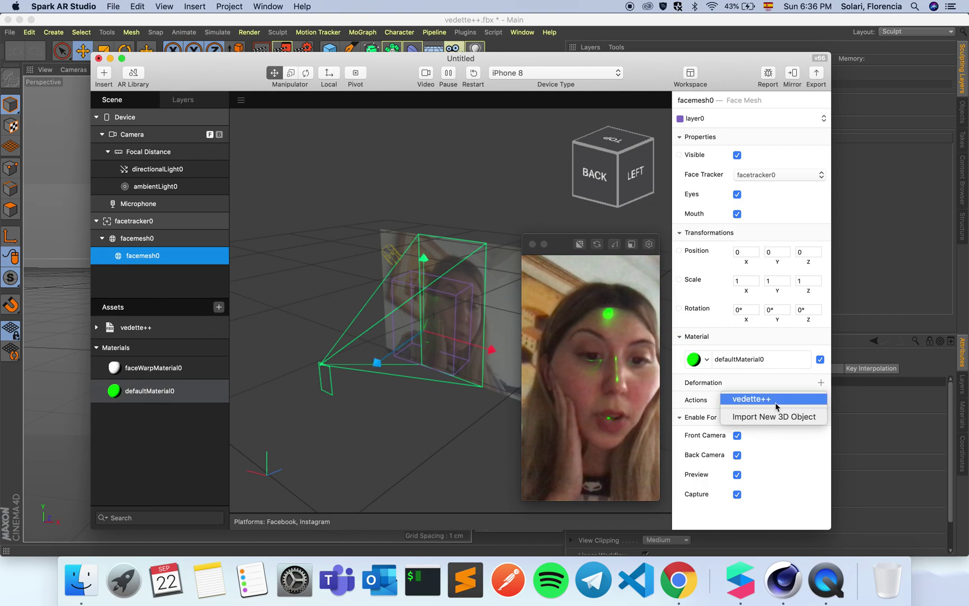
pyautogui.click(752, 398)
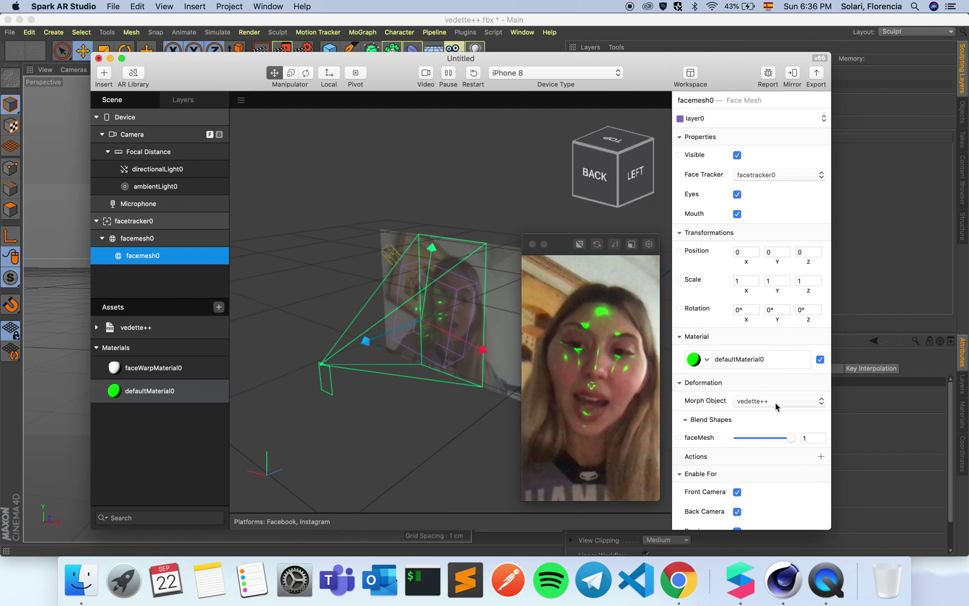
# - Add a third face mesh inside the child facemesh0 and give it a new material
pyautogui.rightClick(162, 261)
pyautogui.moveTo(183, 262)
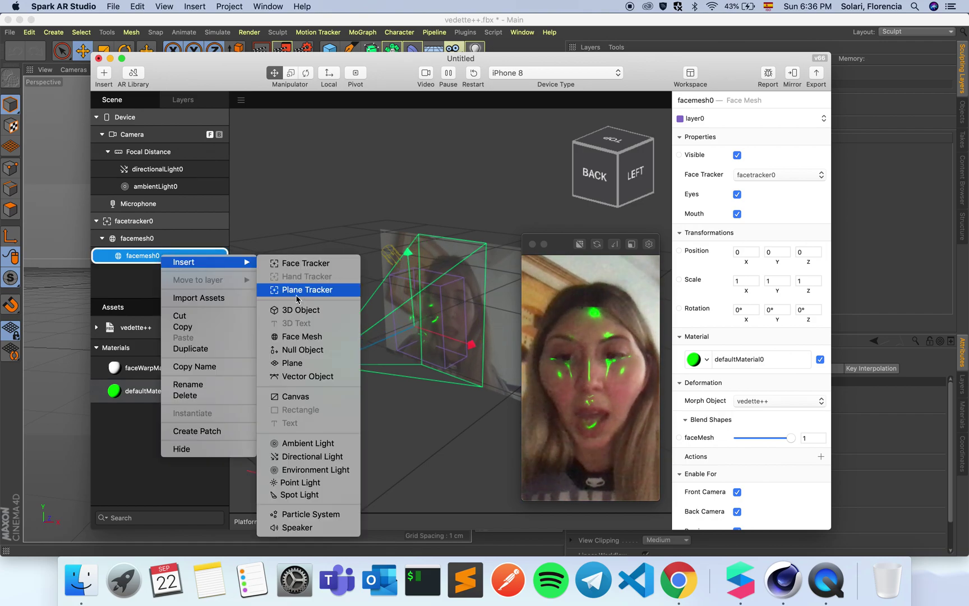
pyautogui.click(294, 337)
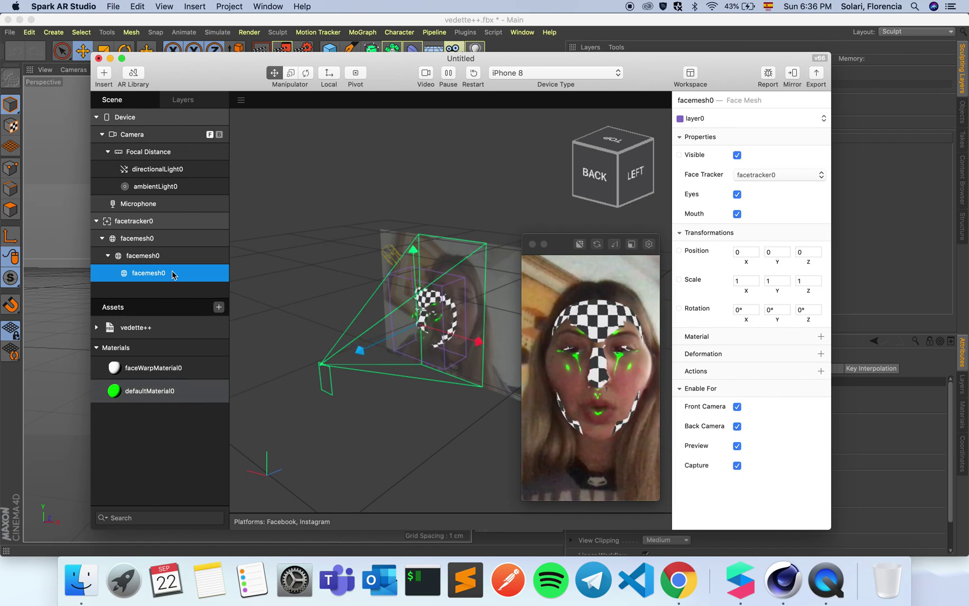
pyautogui.click(820, 337)
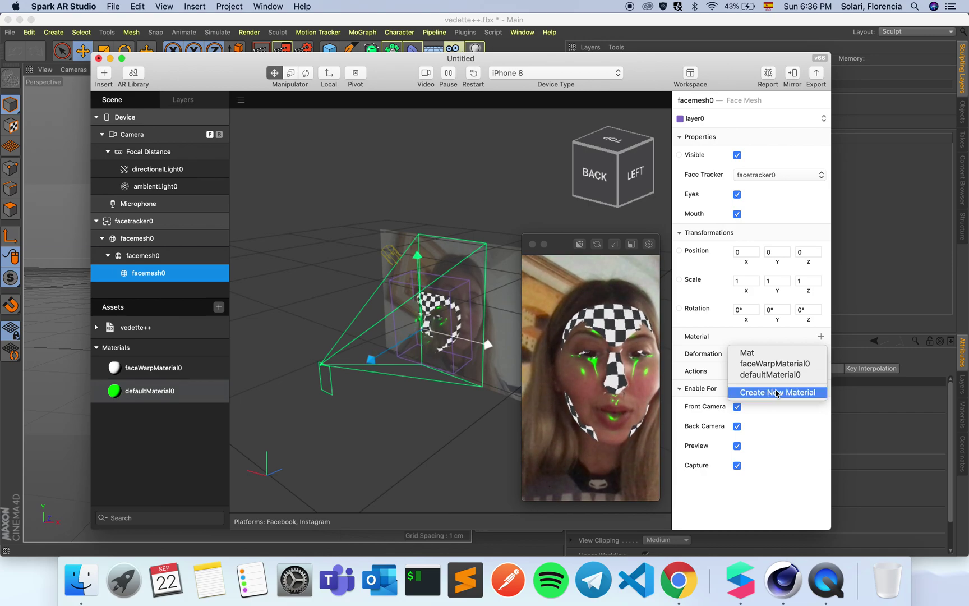
pyautogui.click(776, 392)
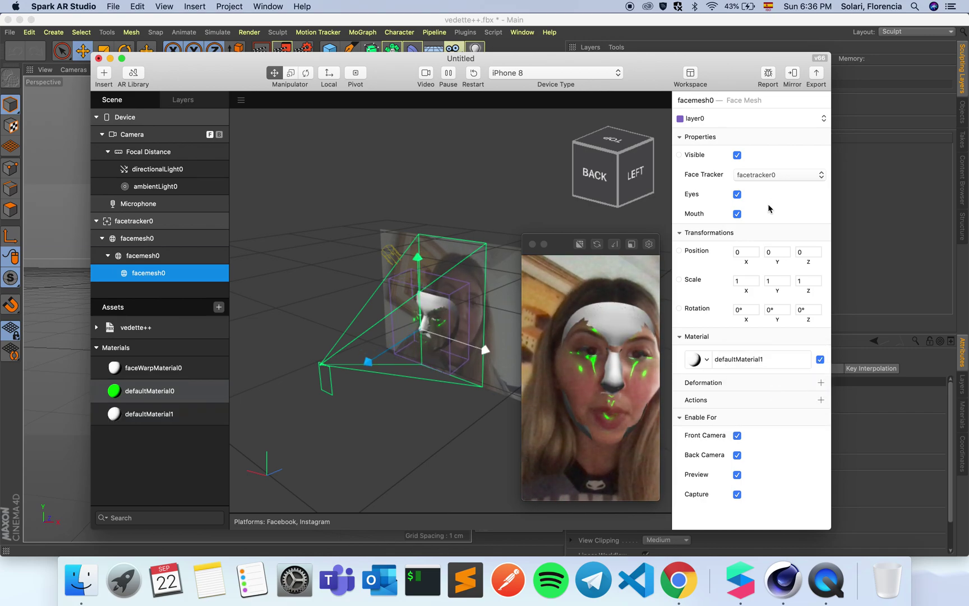
# - Set the new material's shader to Retouching with Skin Smoothing at 30%
pyautogui.click(749, 361)
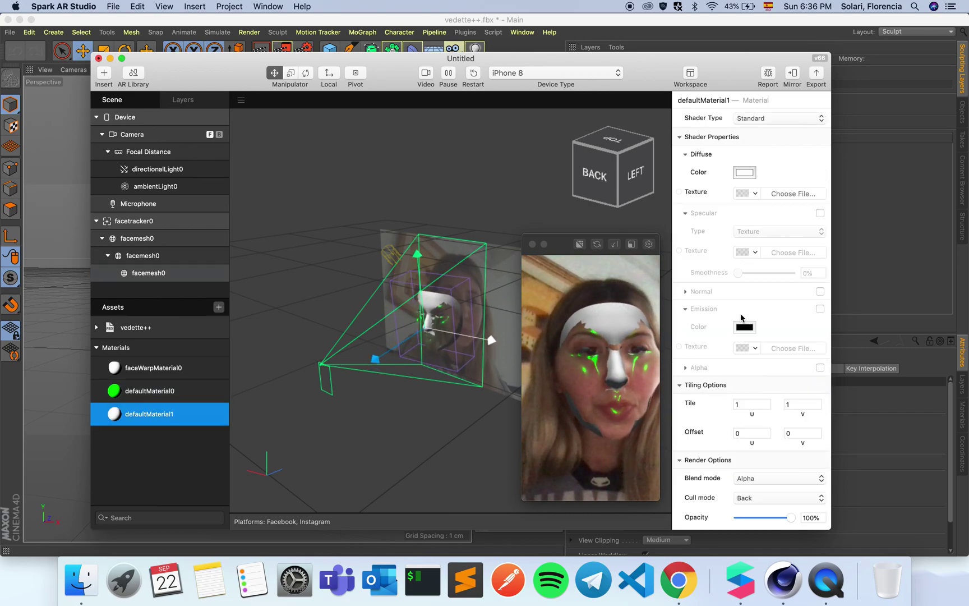
pyautogui.click(757, 120)
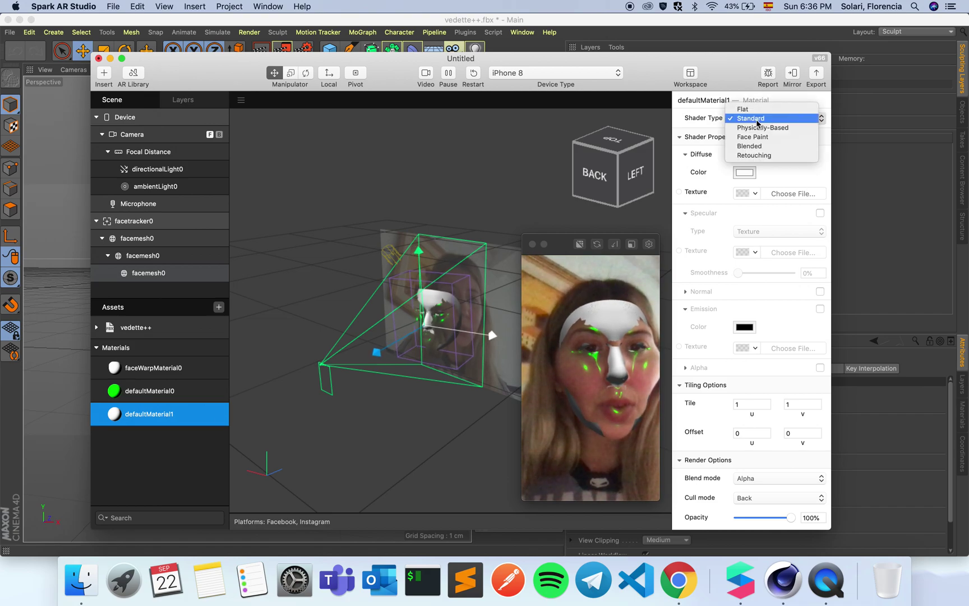
pyautogui.click(755, 155)
pyautogui.click(805, 174)
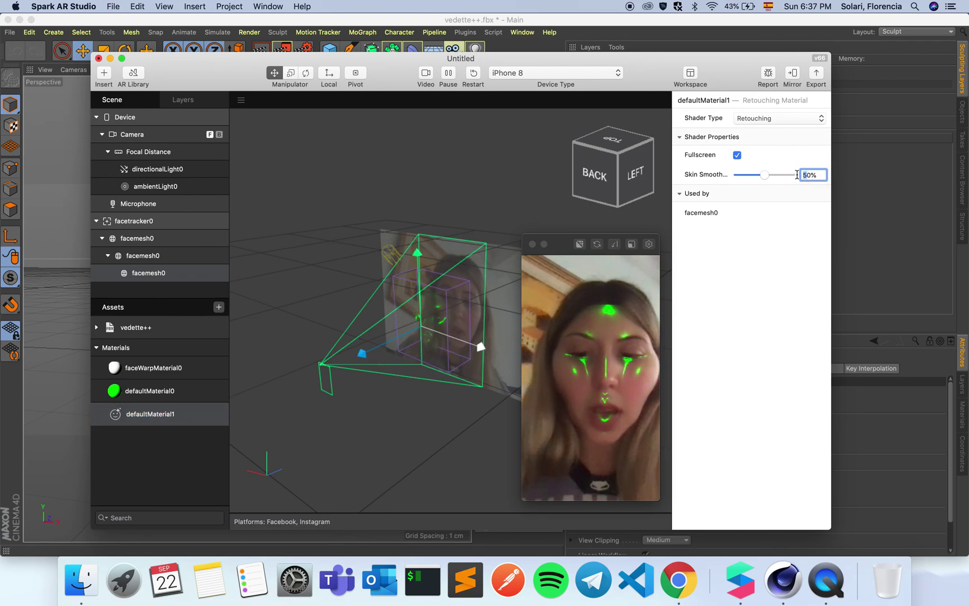
pyautogui.write('30')
pyautogui.press('Return')
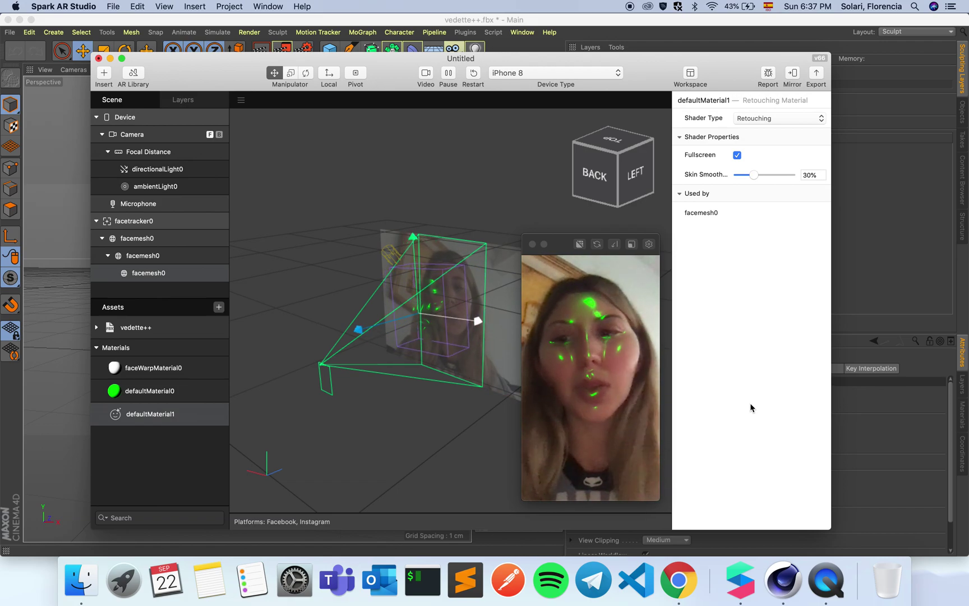
# - Minimize Cinema 4D and Spark AR Studio to view the demo video, then restore Spark AR
pyautogui.click(19, 19)
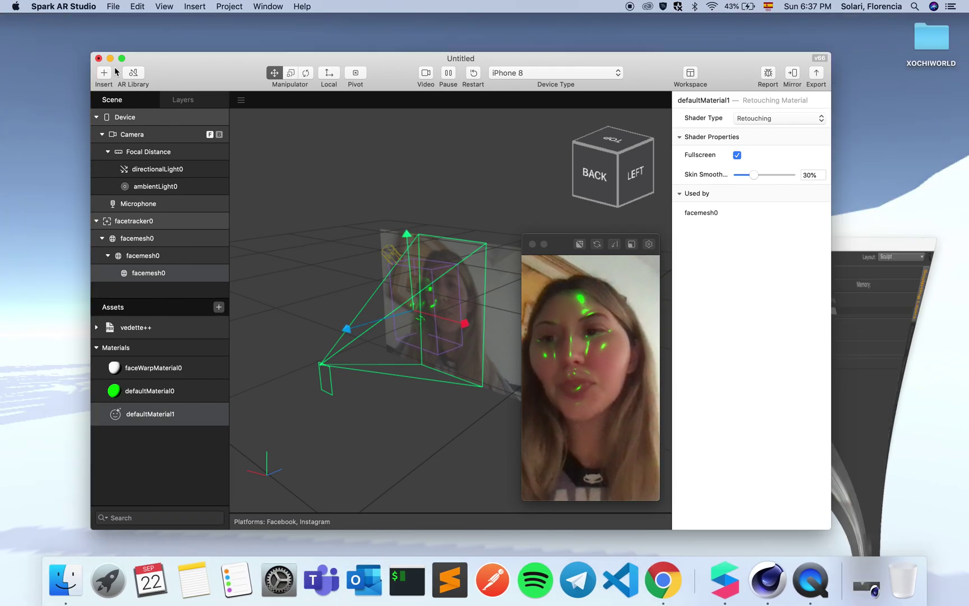
pyautogui.click(110, 59)
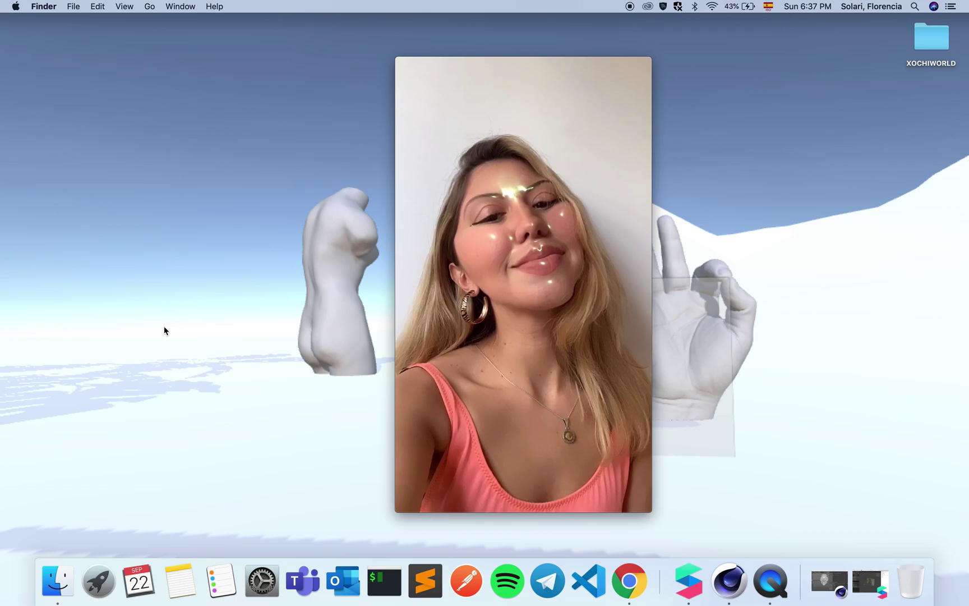
pyautogui.click(693, 592)
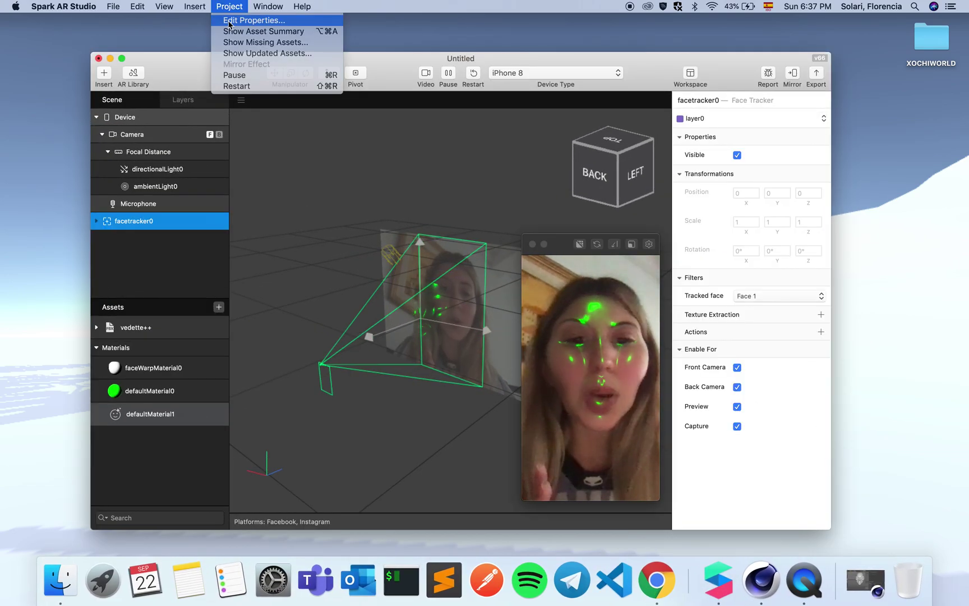
# - Set the project's Face Tracking capability to a maximum of 2 faces
pyautogui.click(258, 21)
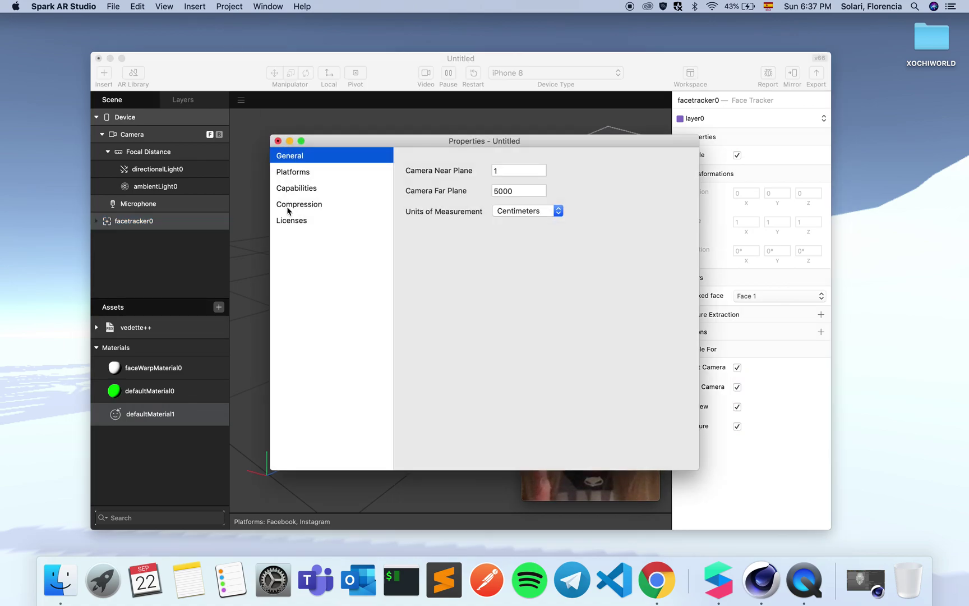
pyautogui.click(313, 188)
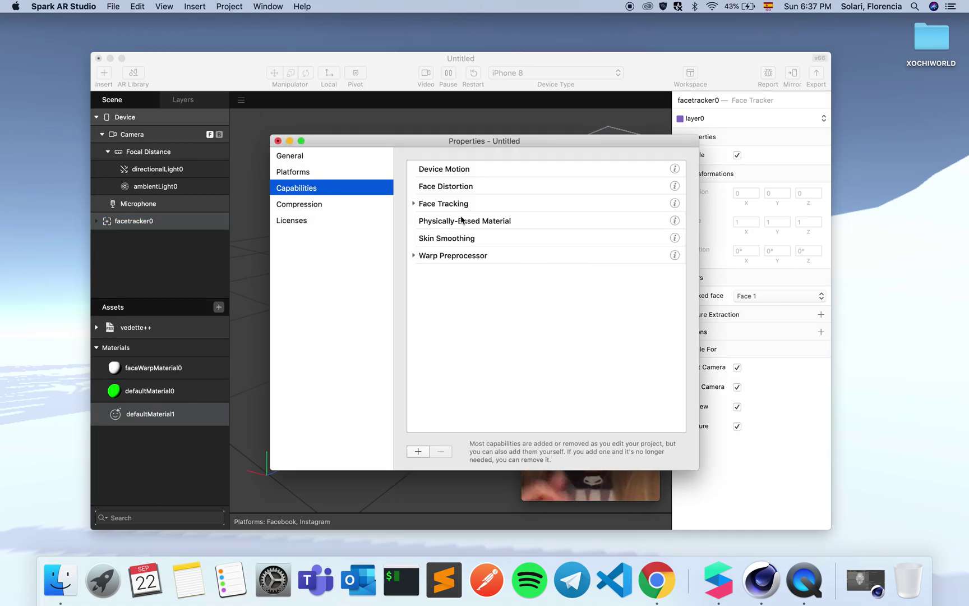
pyautogui.click(414, 203)
pyautogui.click(488, 220)
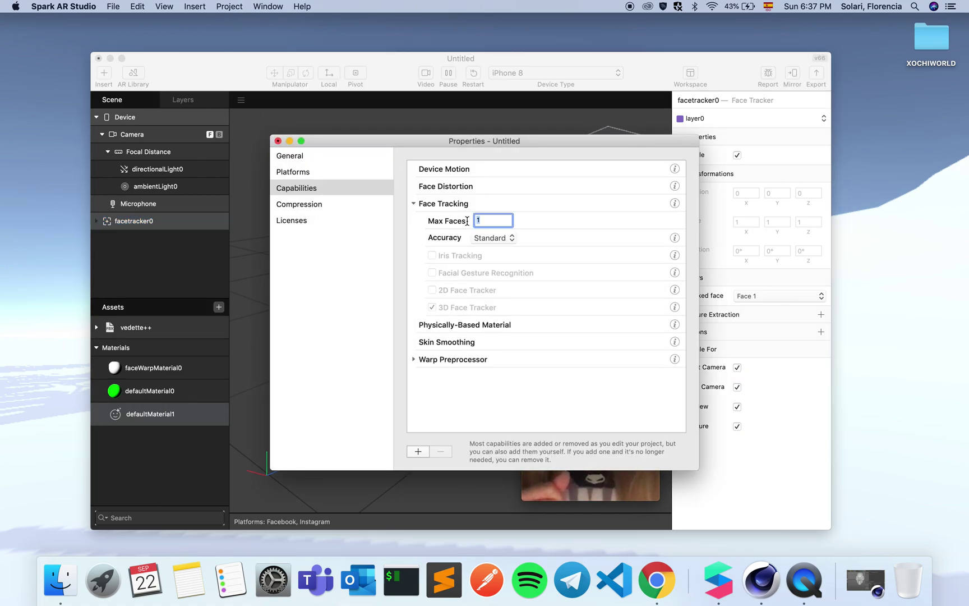
pyautogui.write('2')
pyautogui.press('Return')
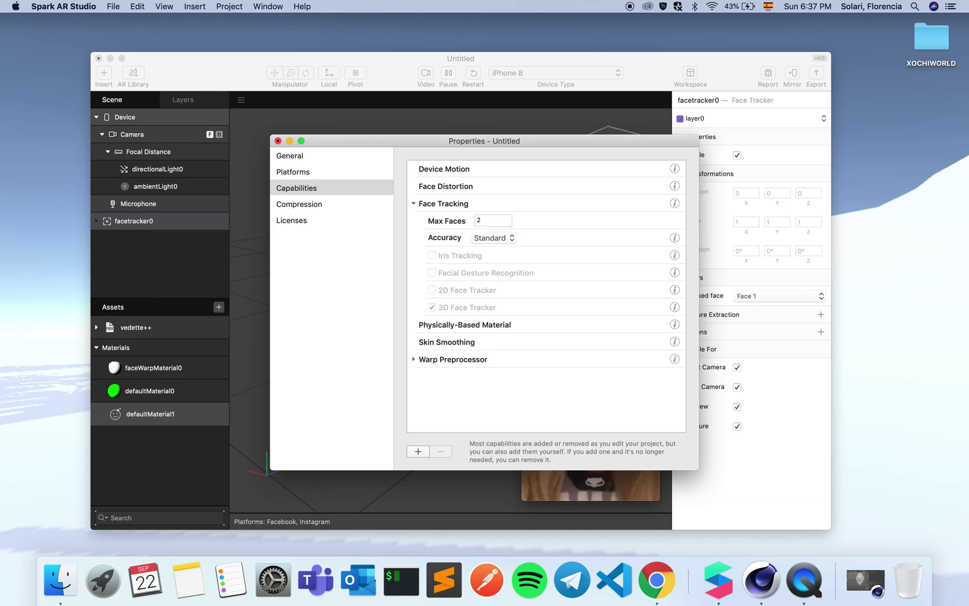
pyautogui.click(278, 141)
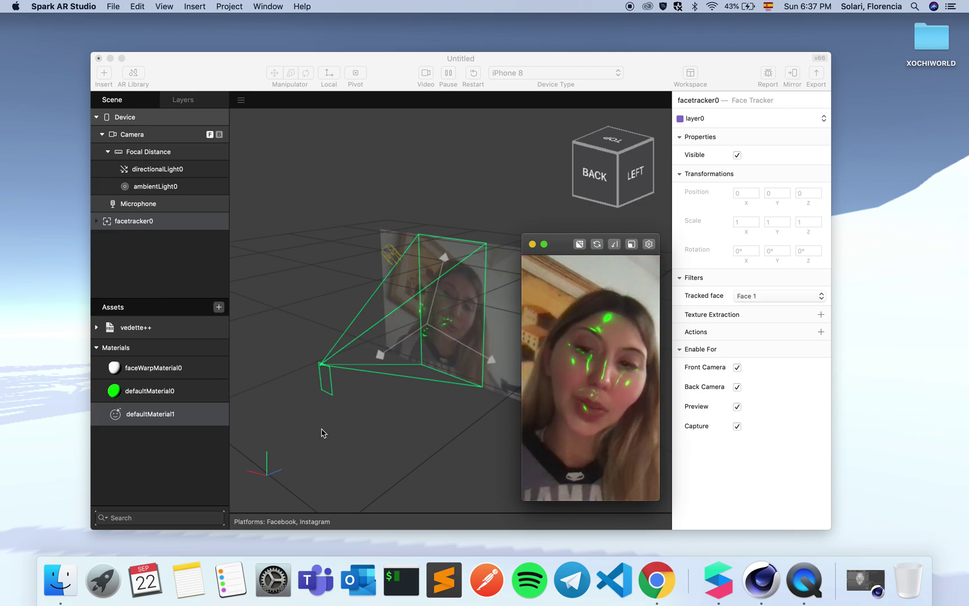
# - Duplicate facetracker0 to create facetracker1
pyautogui.rightClick(149, 225)
pyautogui.moveTo(166, 234)
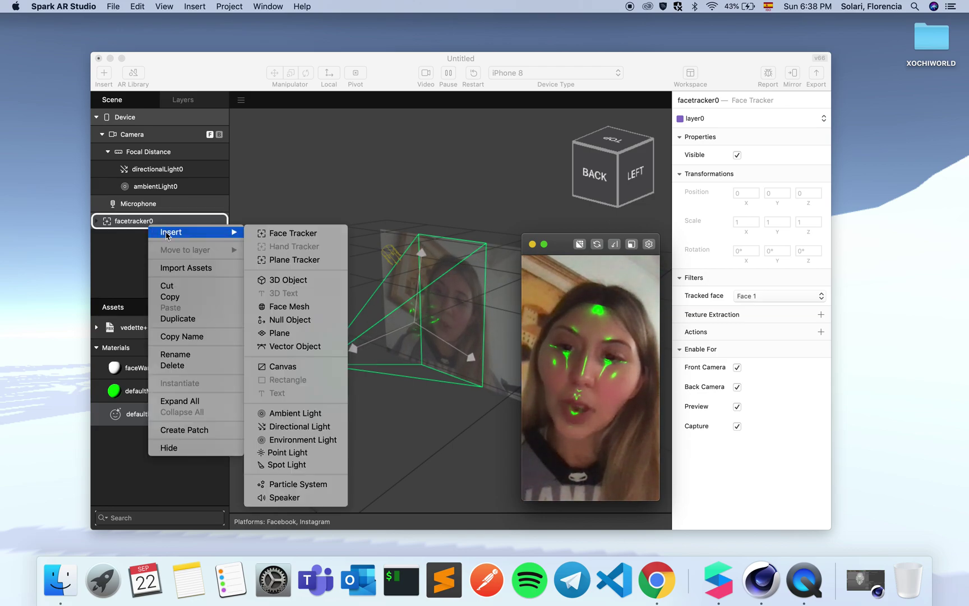
pyautogui.click(123, 230)
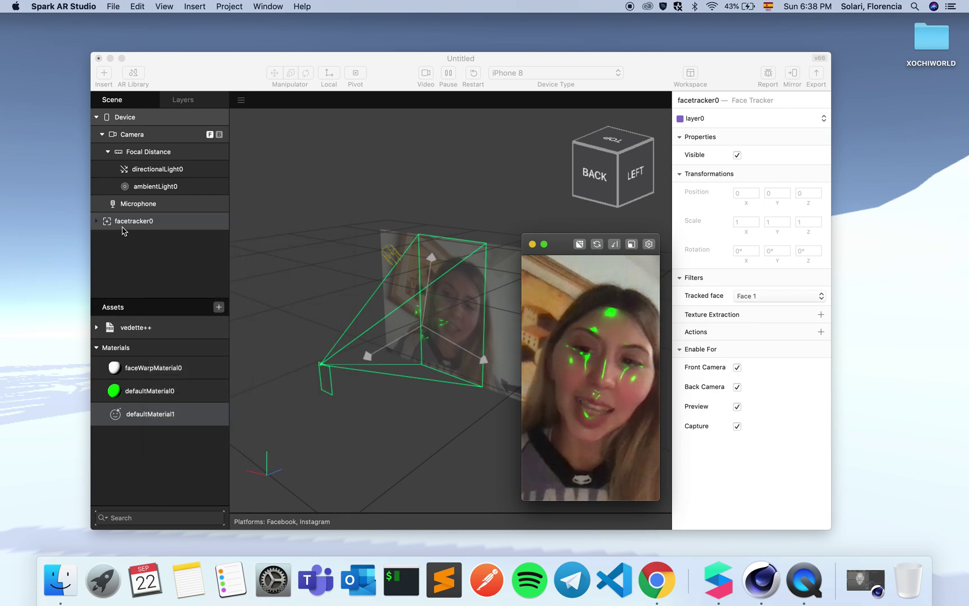
pyautogui.rightClick(125, 229)
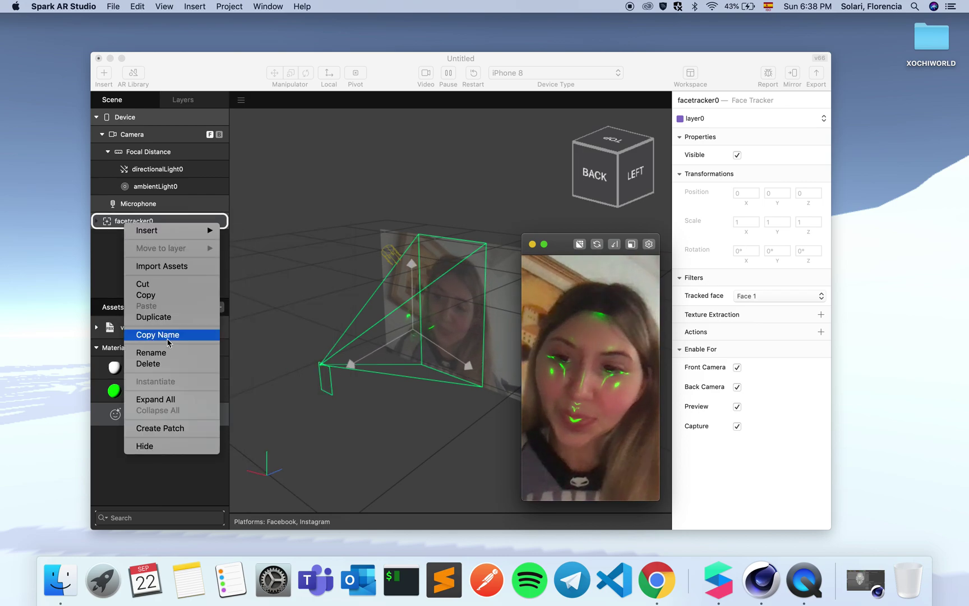
pyautogui.click(167, 320)
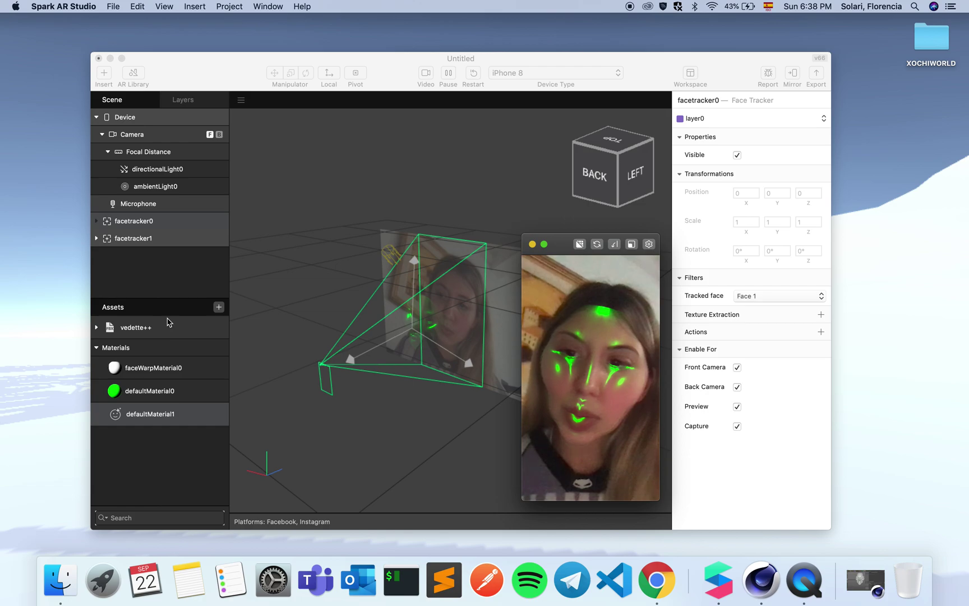
# - Keep facetracker0 on Face 1, set facetracker1 to Face 2, then minimize Spark AR
pyautogui.click(145, 249)
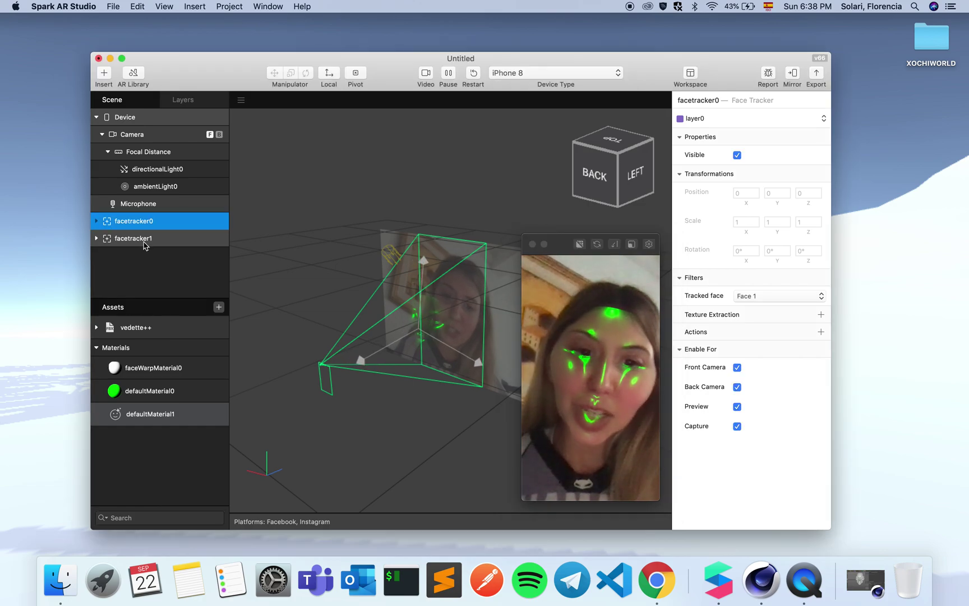
pyautogui.click(773, 298)
pyautogui.click(773, 298)
pyautogui.click(773, 298)
pyautogui.click(203, 246)
pyautogui.click(203, 244)
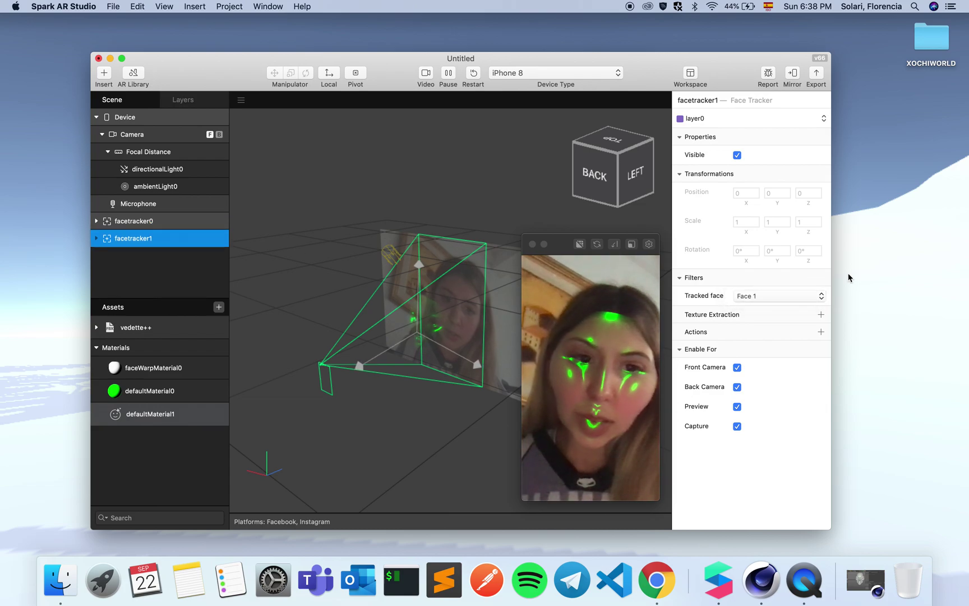
pyautogui.click(779, 299)
pyautogui.click(767, 308)
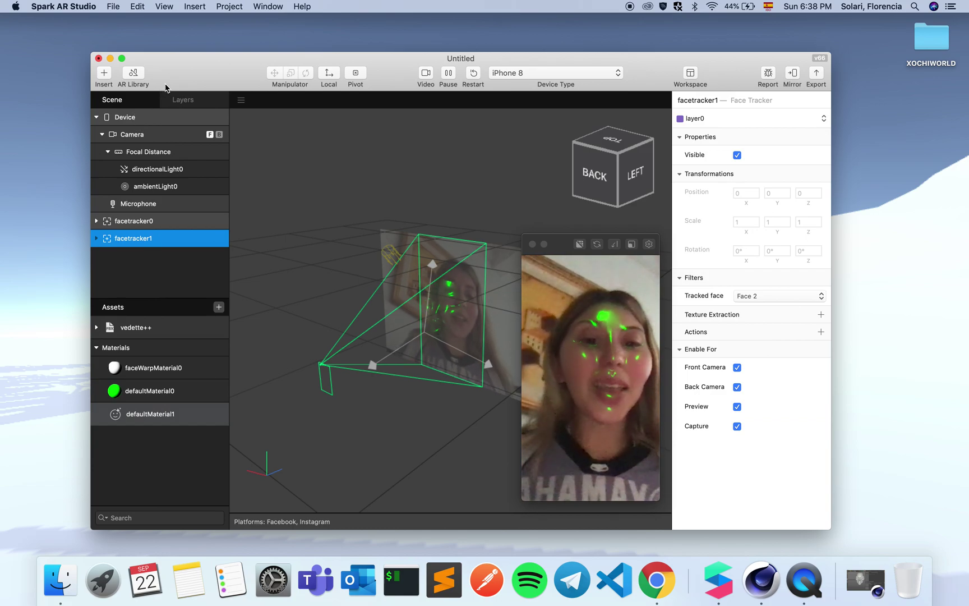
pyautogui.click(110, 58)
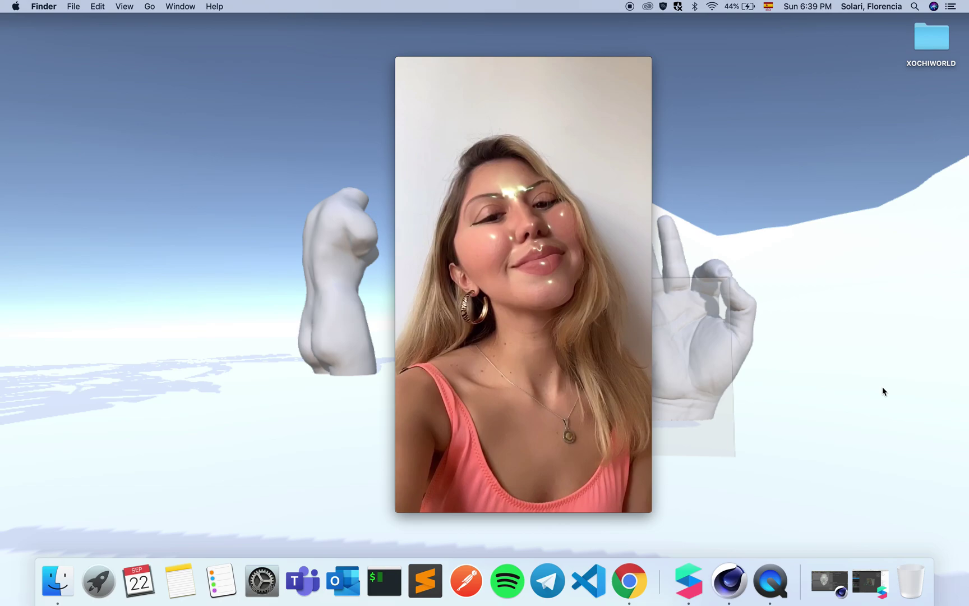
pyautogui.click(926, 49)
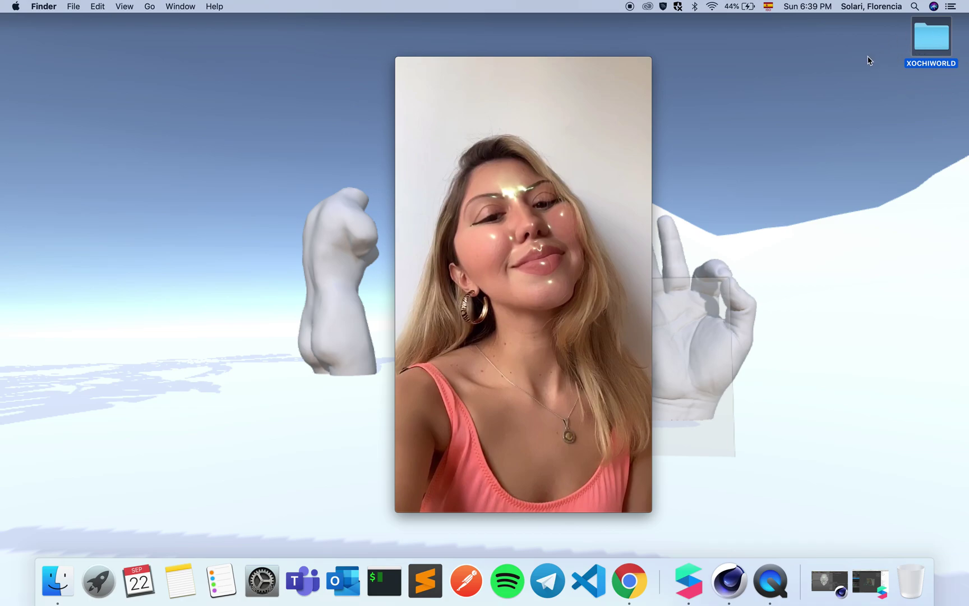